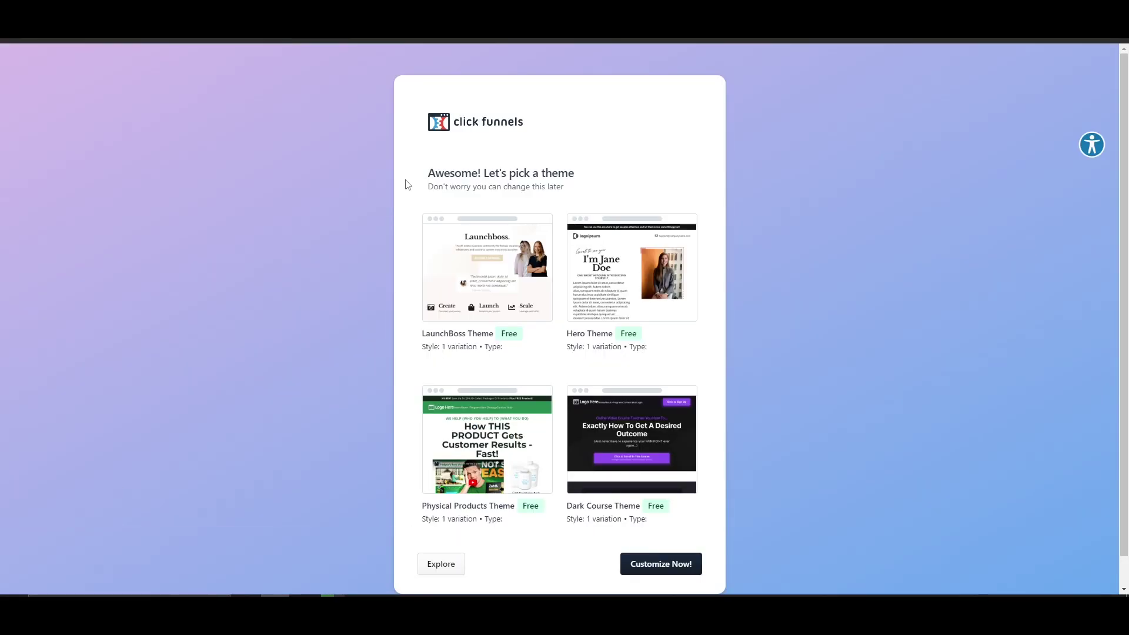
Pick the Dark Course theme and begin customizing it with Customize Now!
scroll(410, 184, down, 1)
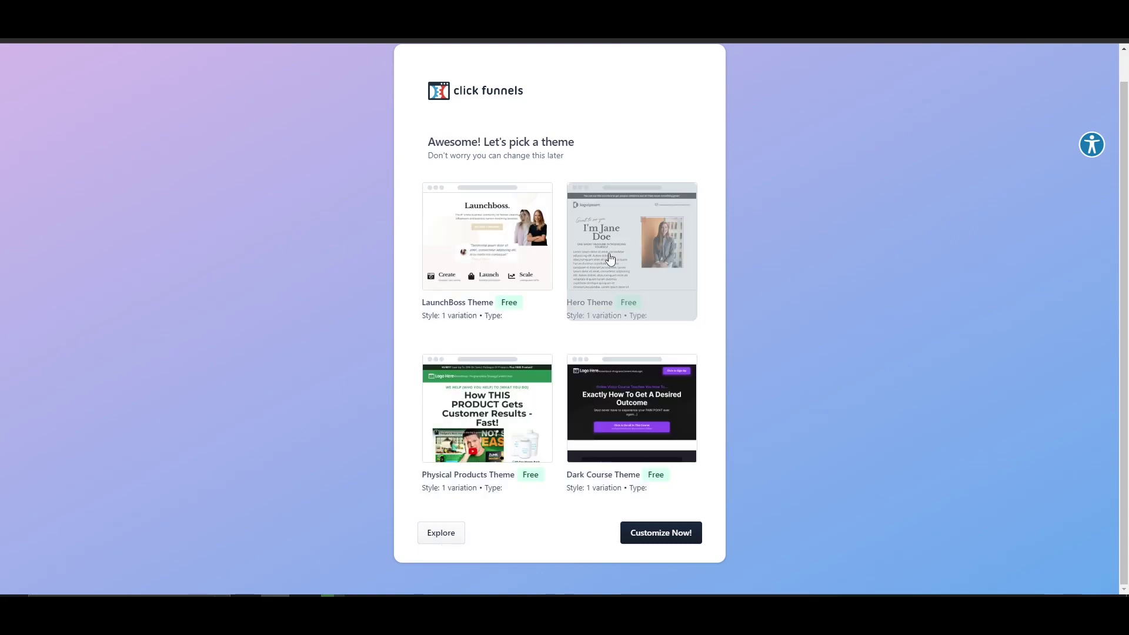
click(582, 407)
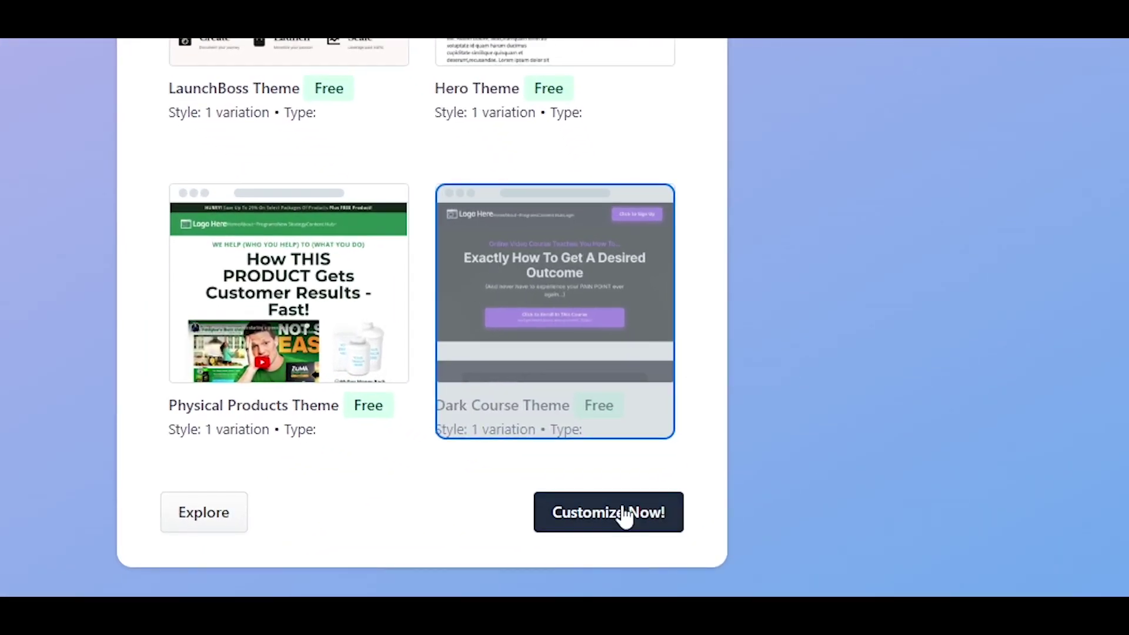
click(669, 535)
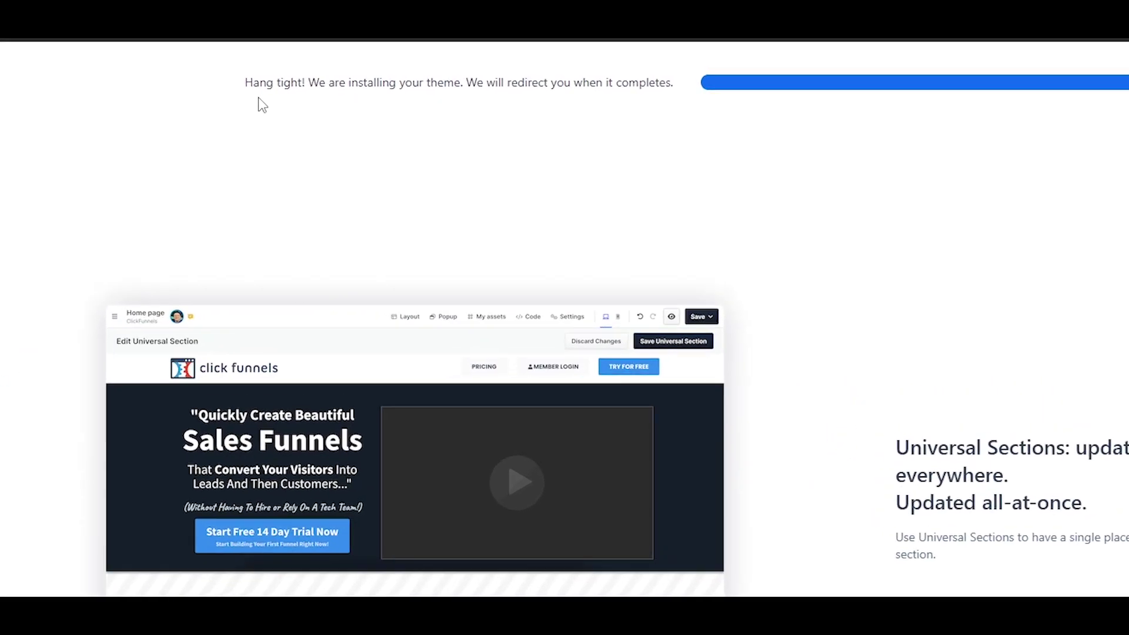
Scroll through the installed Dark Course home page template and return to the top.
drag(152, 97, 706, 102)
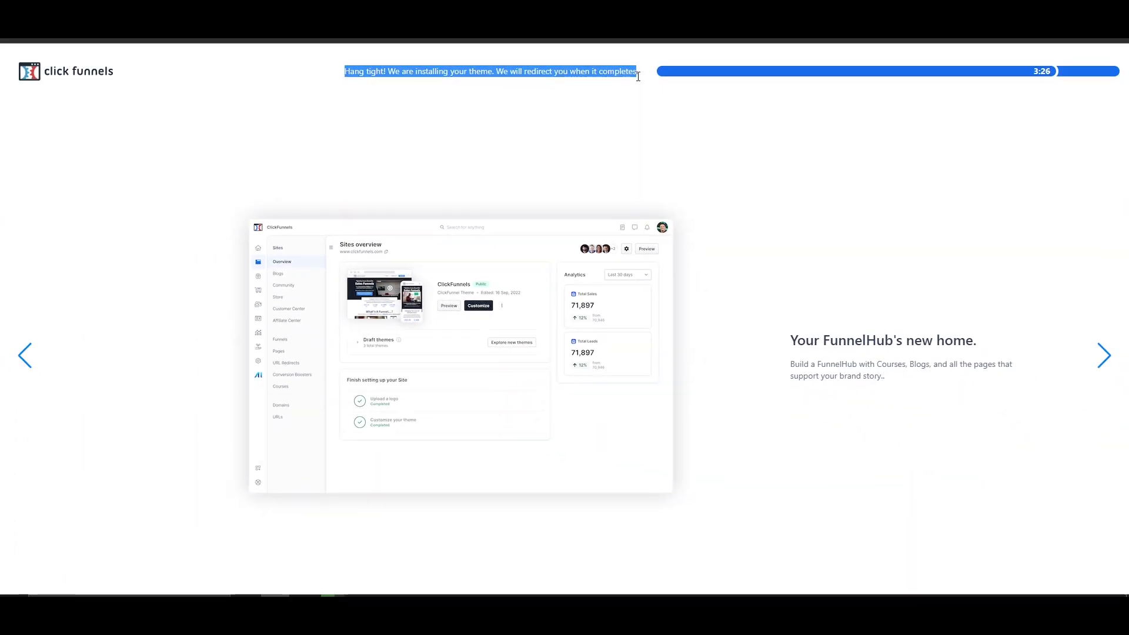
click(1040, 72)
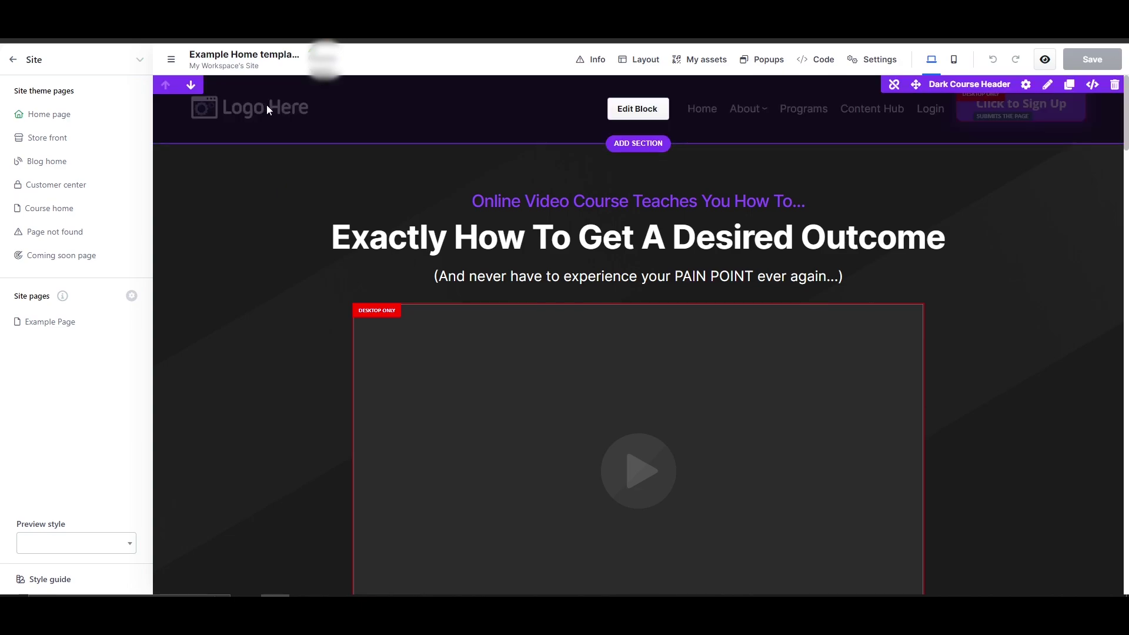
scroll(874, 303, down, 5)
scroll(874, 302, down, 3)
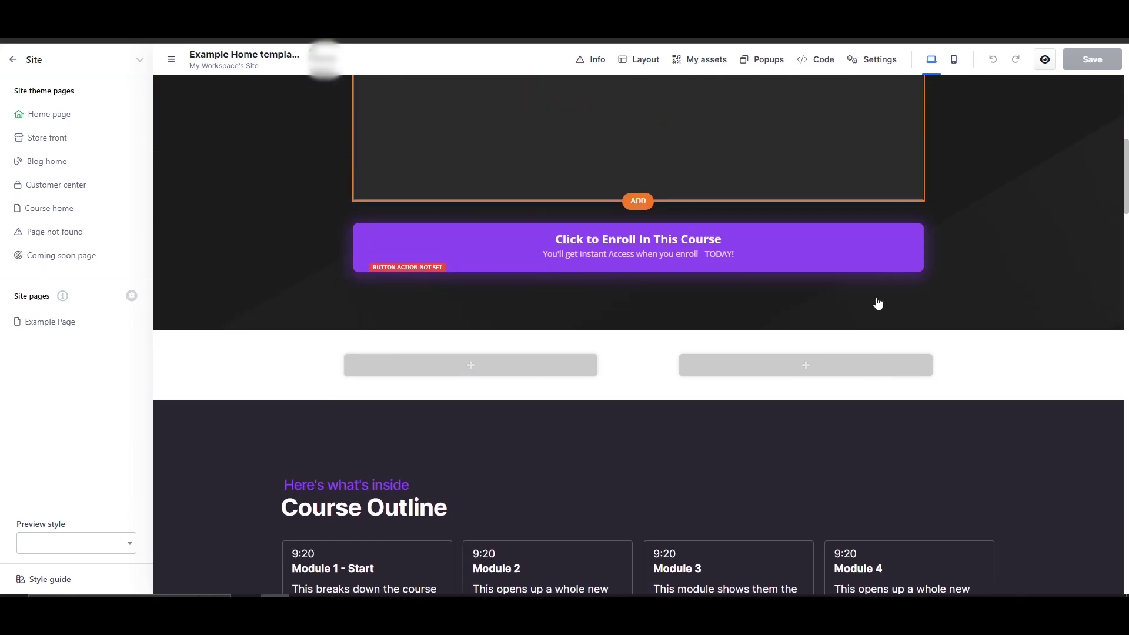
scroll(876, 303, up, 10)
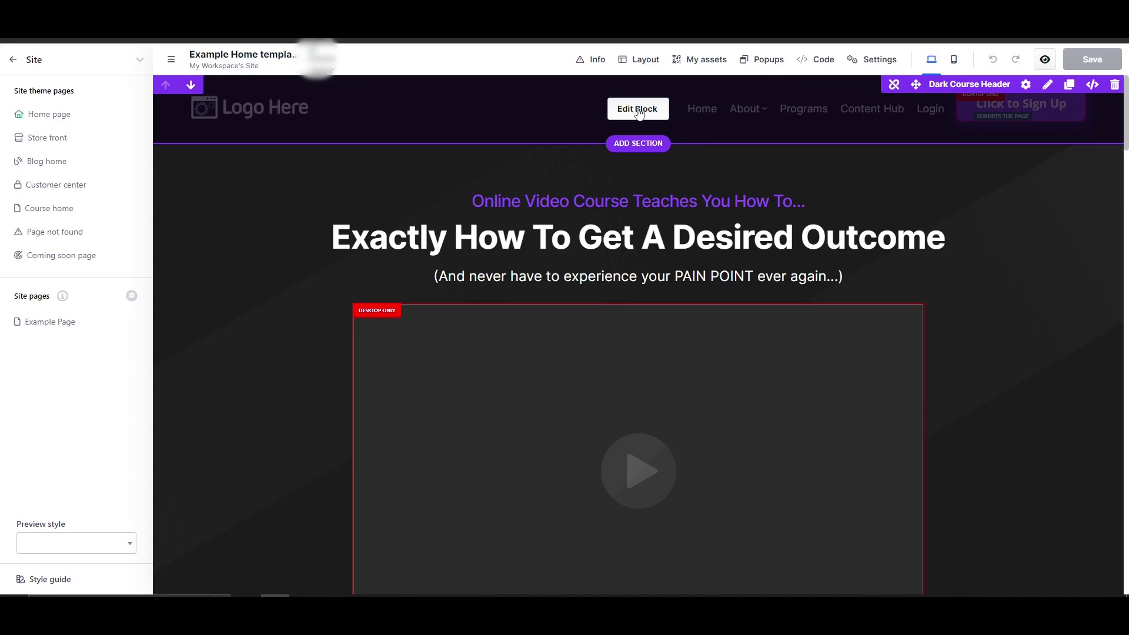
Edit the Dark Course Header block and bring up the Logo Here image settings.
click(638, 112)
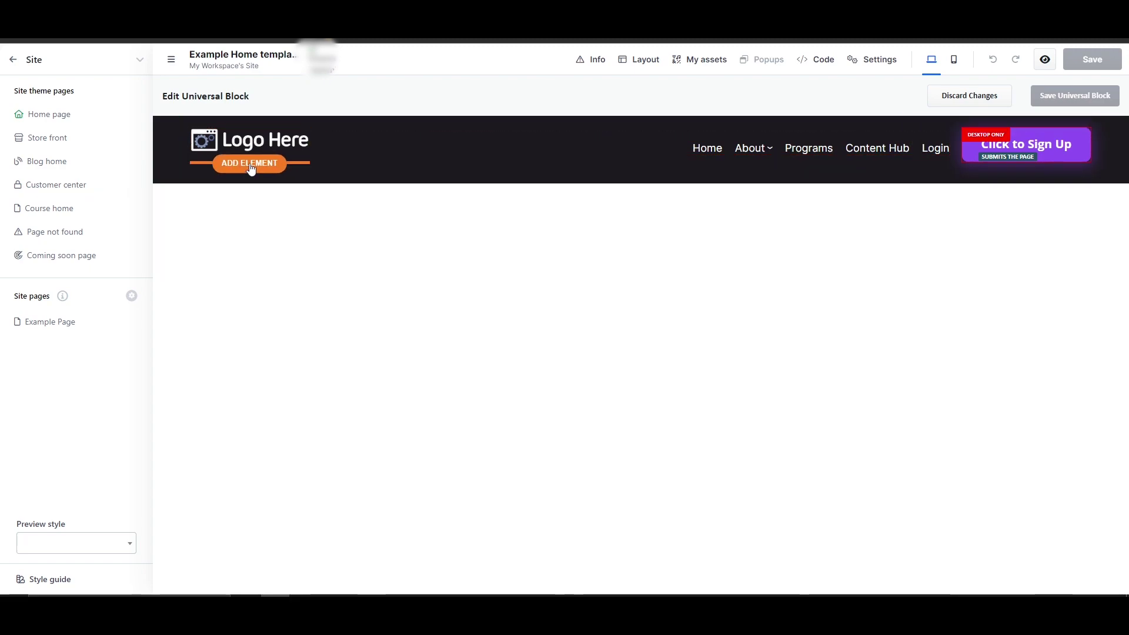
click(253, 144)
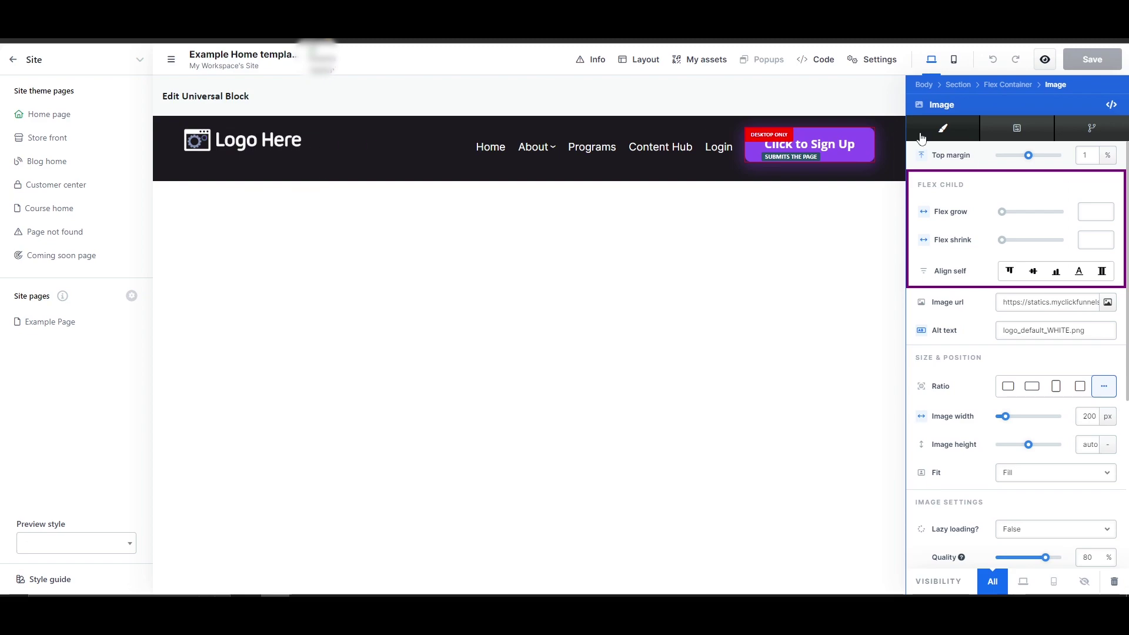
scroll(967, 294, down, 1)
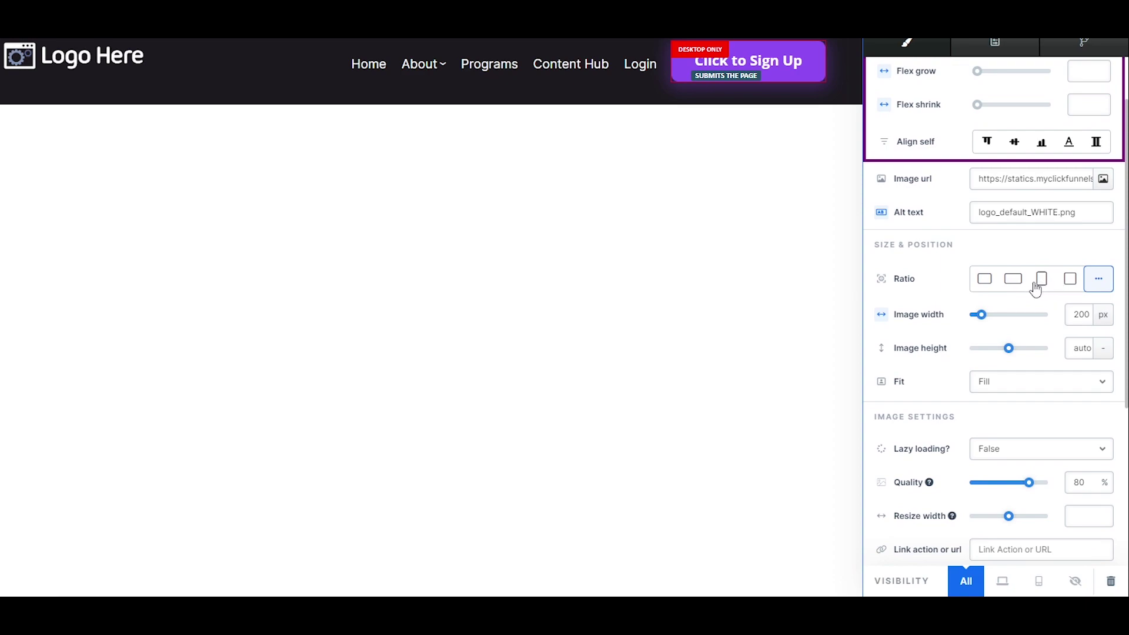
scroll(981, 245, down, 3)
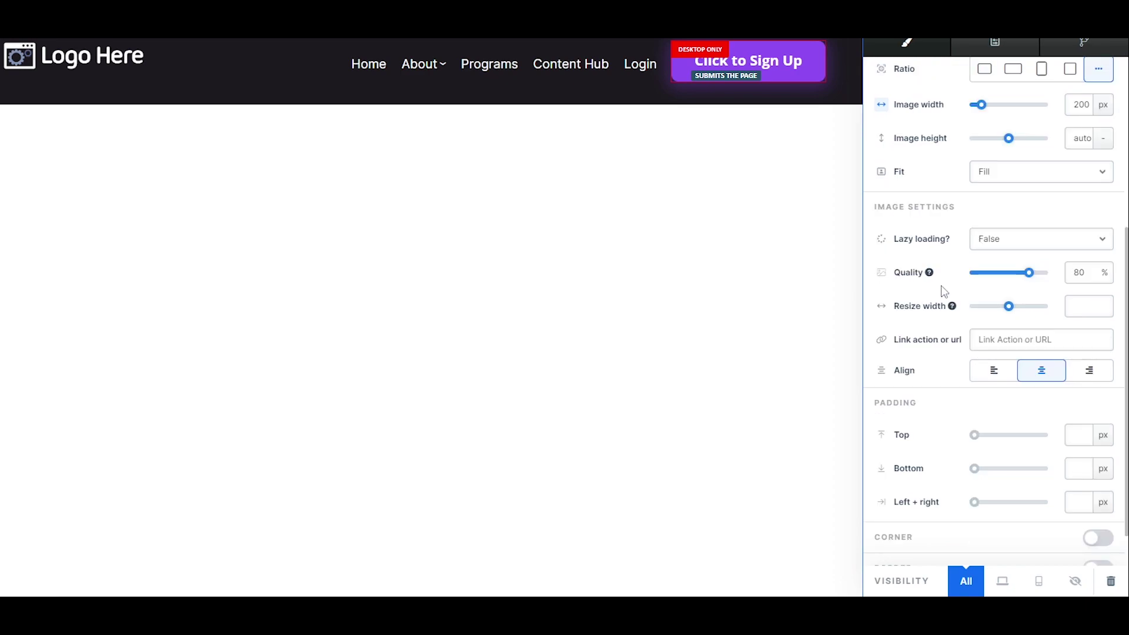
drag(1027, 280, 1029, 281)
scroll(956, 301, down, 1)
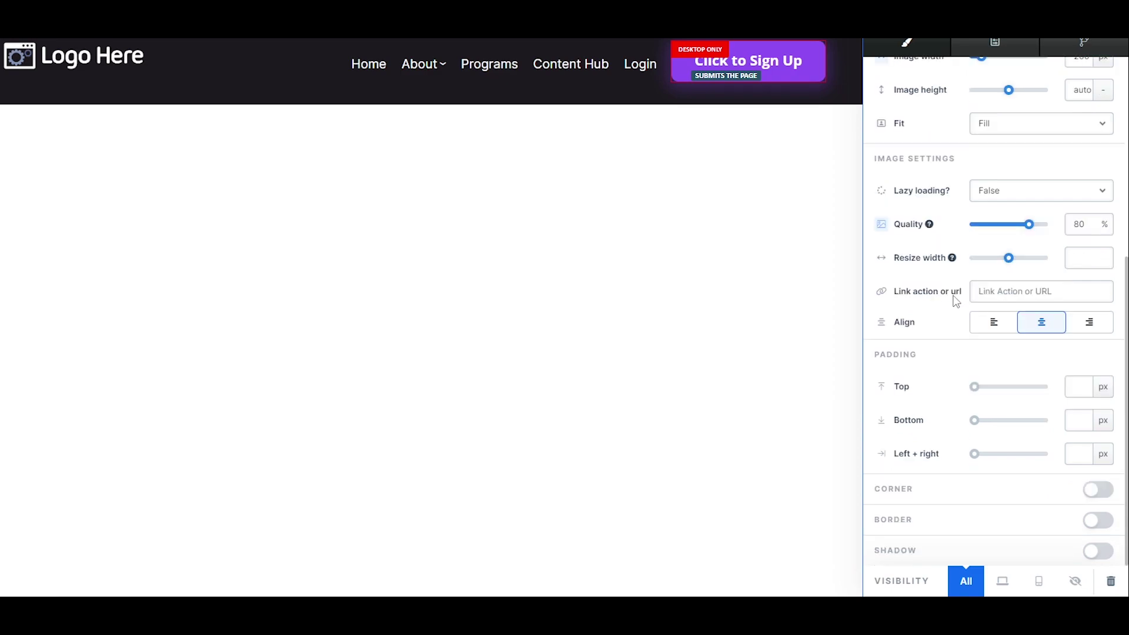
scroll(935, 390, up, 6)
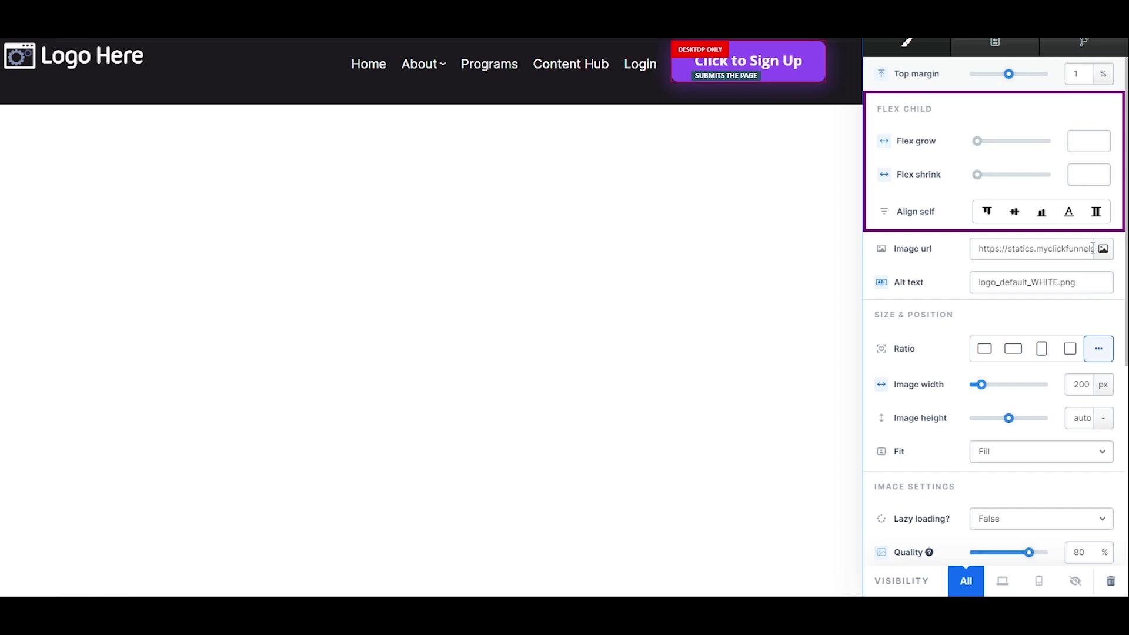
Replace the placeholder header logo with the Hippo Wear image from the gallery.
click(1103, 248)
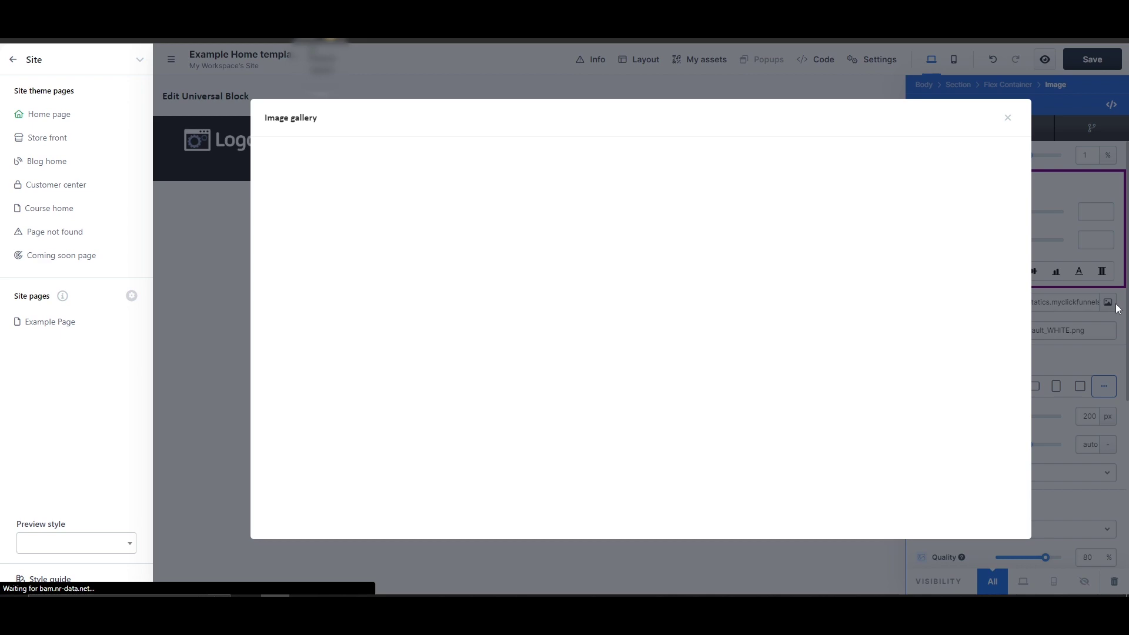
click(1115, 309)
click(1108, 302)
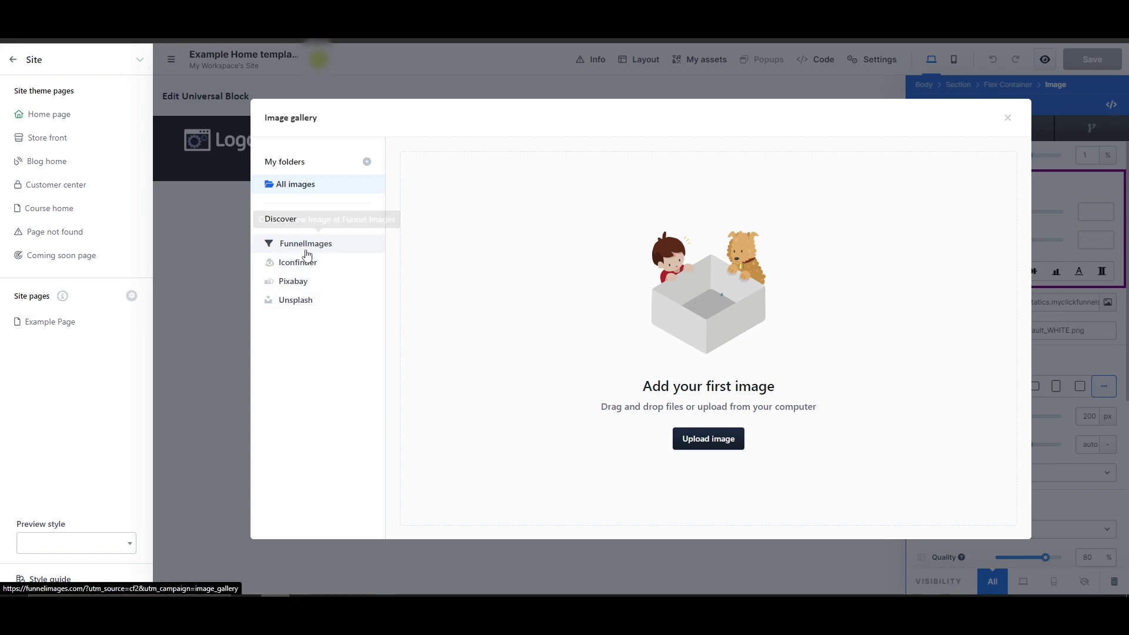
click(294, 281)
scroll(847, 318, down, 2)
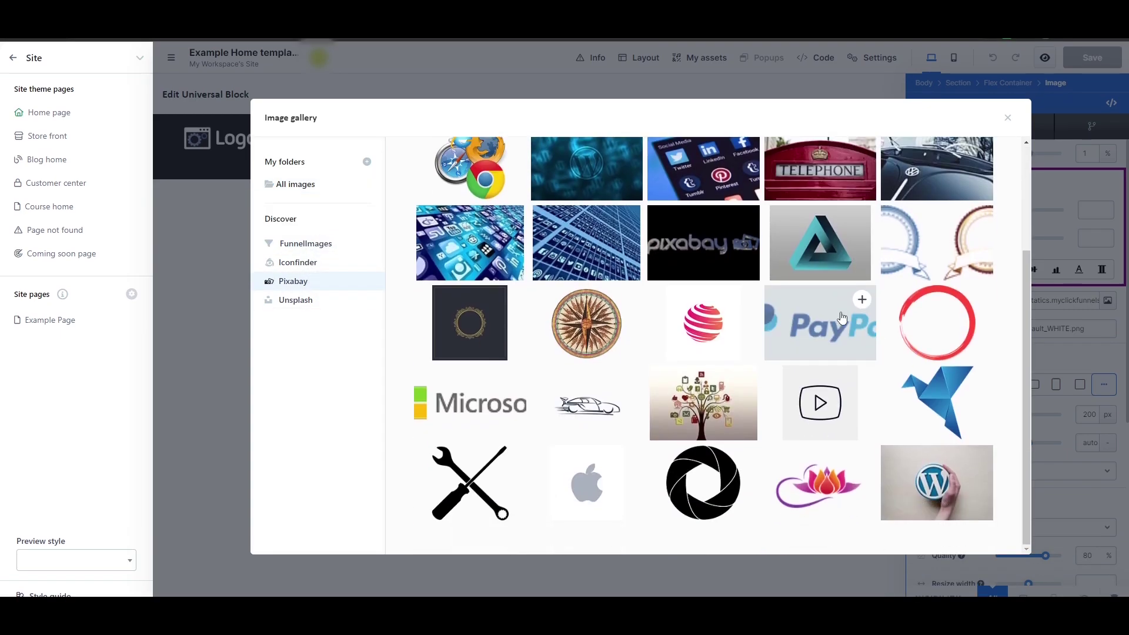
scroll(586, 313, down, 5)
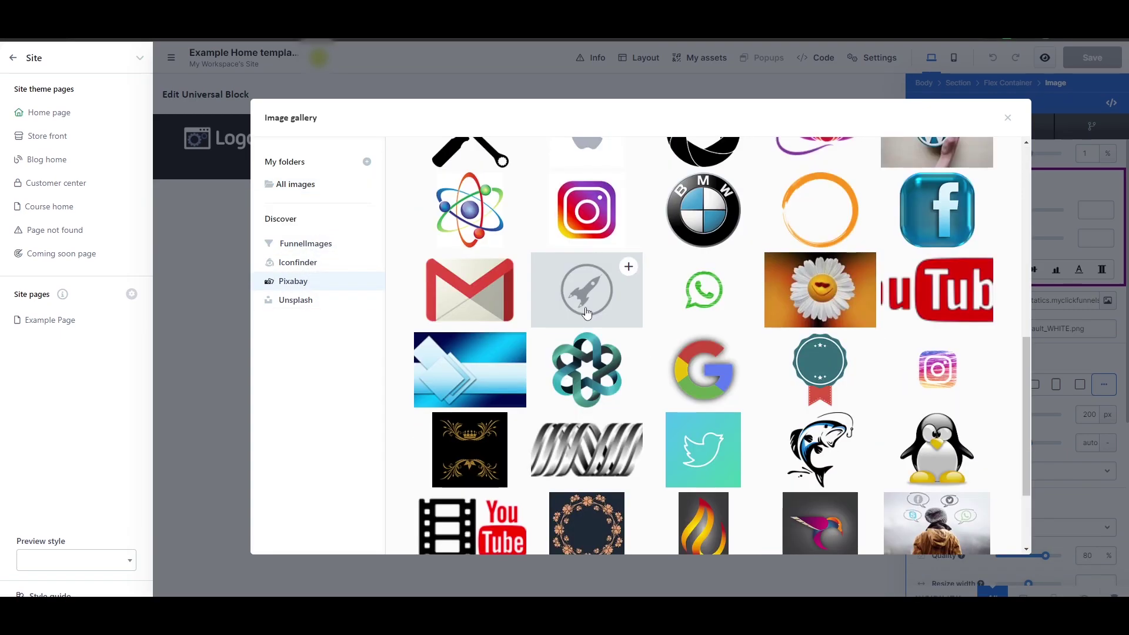
click(628, 267)
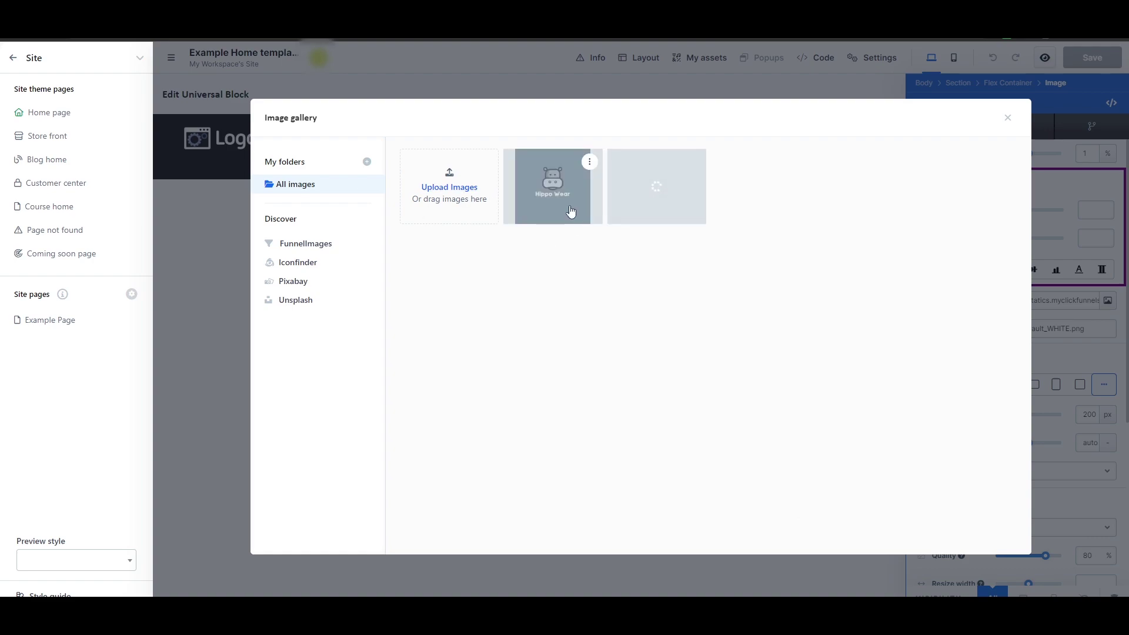
click(548, 212)
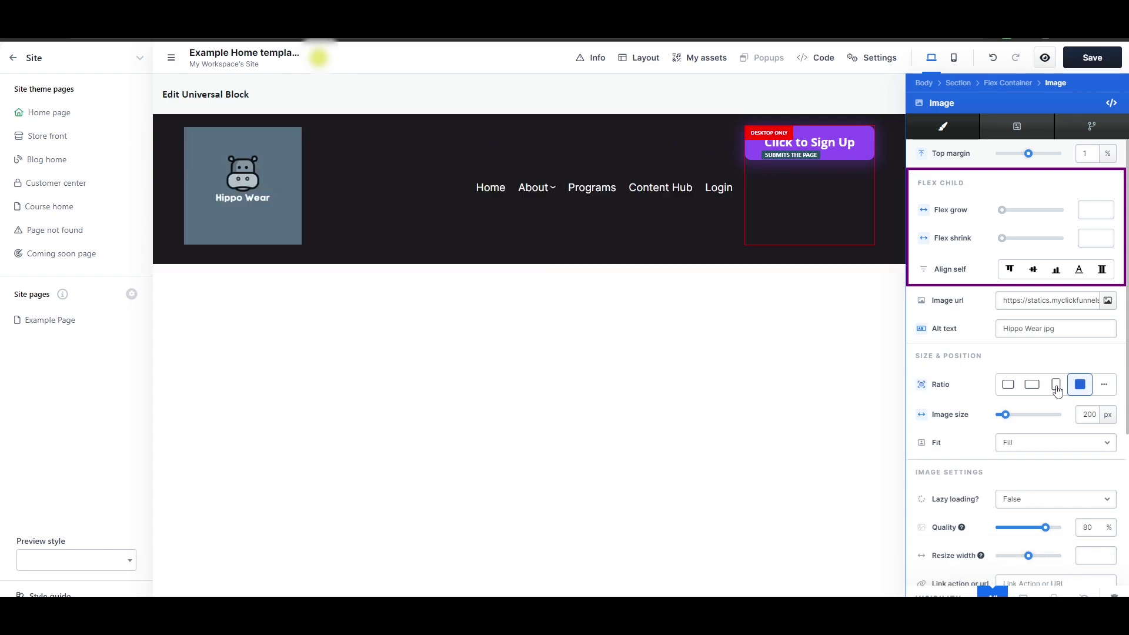
Give the Hippo Wear logo a custom ratio, about 184 px high and 122 px wide.
click(1056, 384)
click(1008, 385)
click(1032, 385)
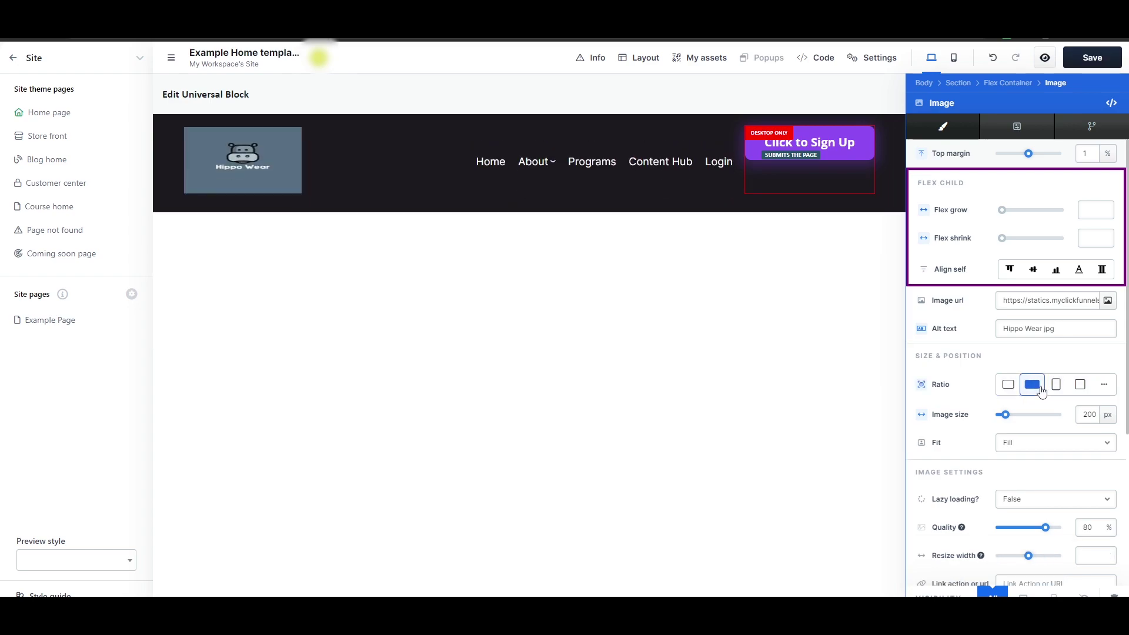
click(1056, 385)
click(1080, 385)
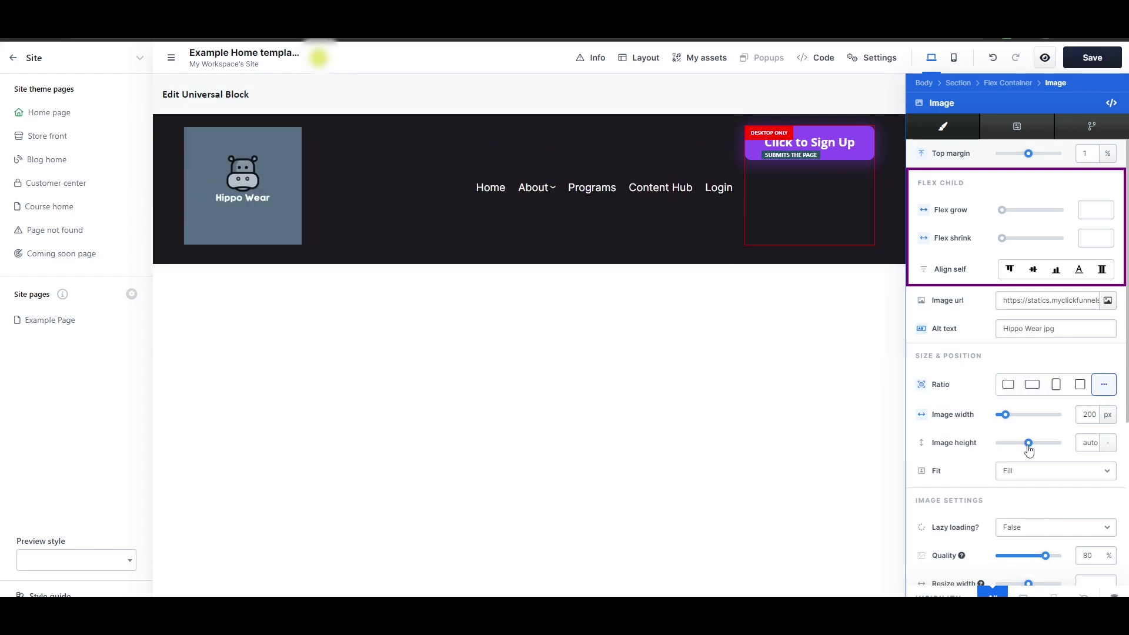
drag(1028, 449, 1002, 415)
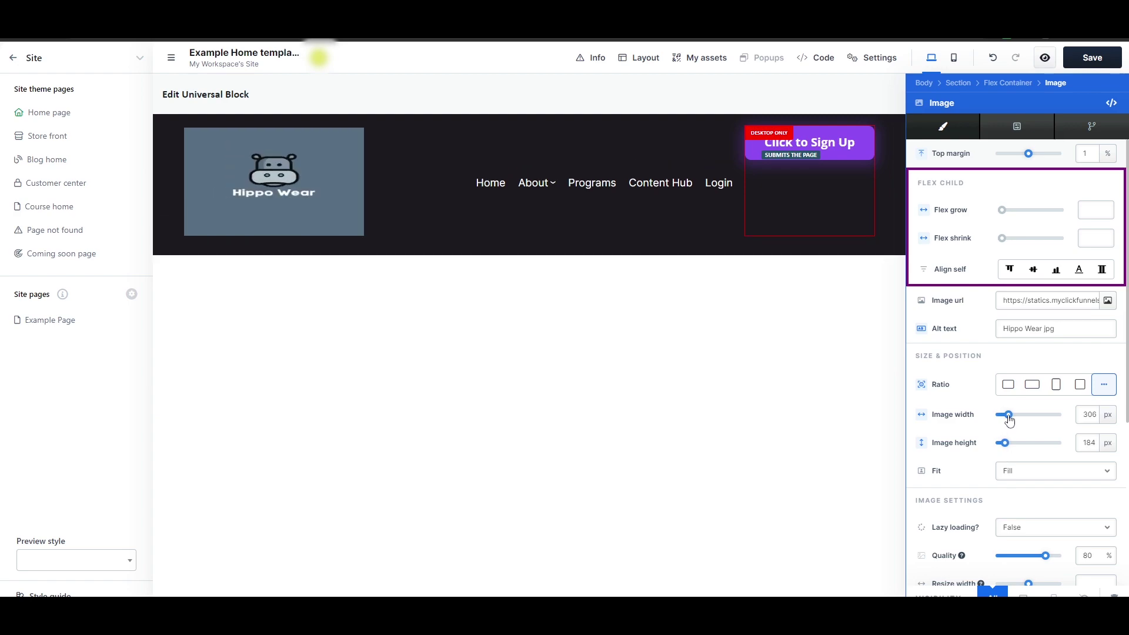
click(1090, 443)
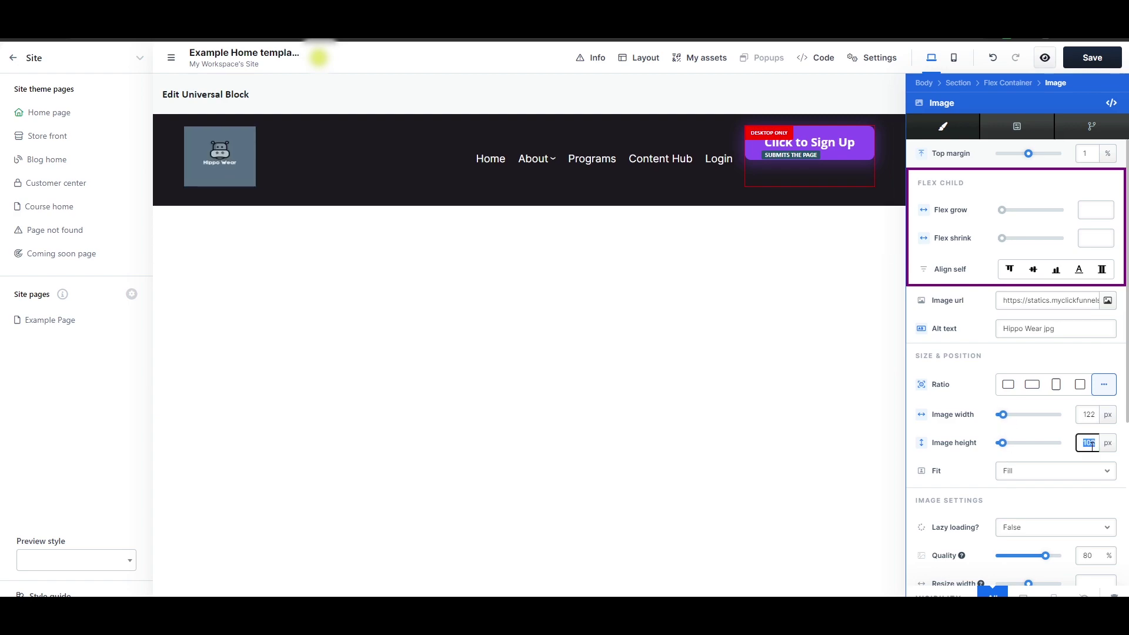
click(524, 433)
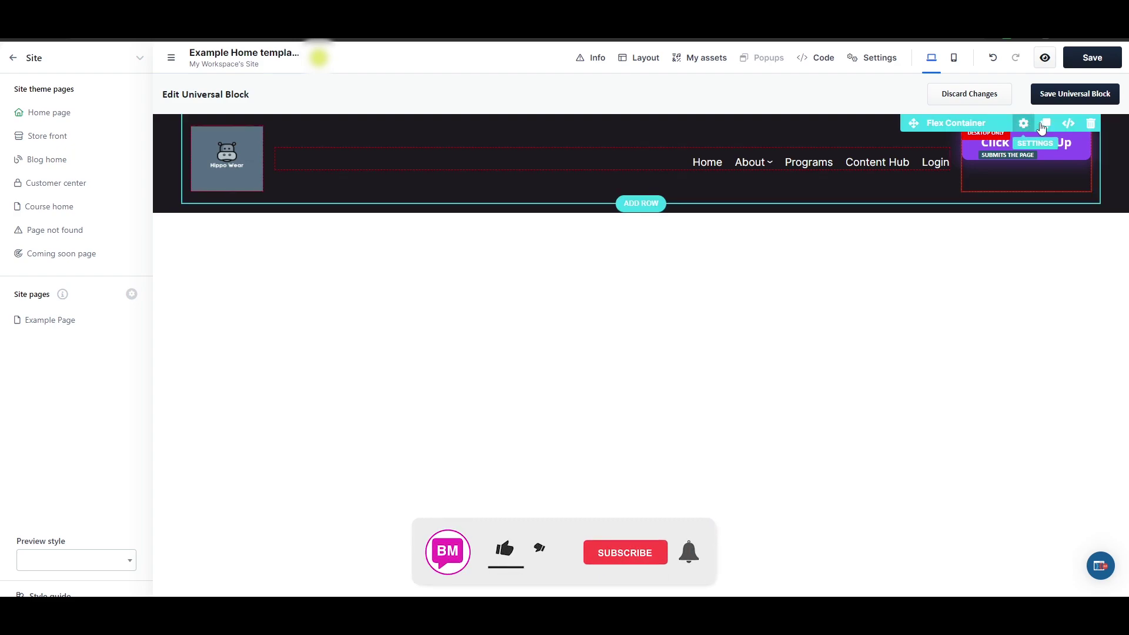
Save the header universal block, then dismiss the hero video settings further down the page.
click(1039, 110)
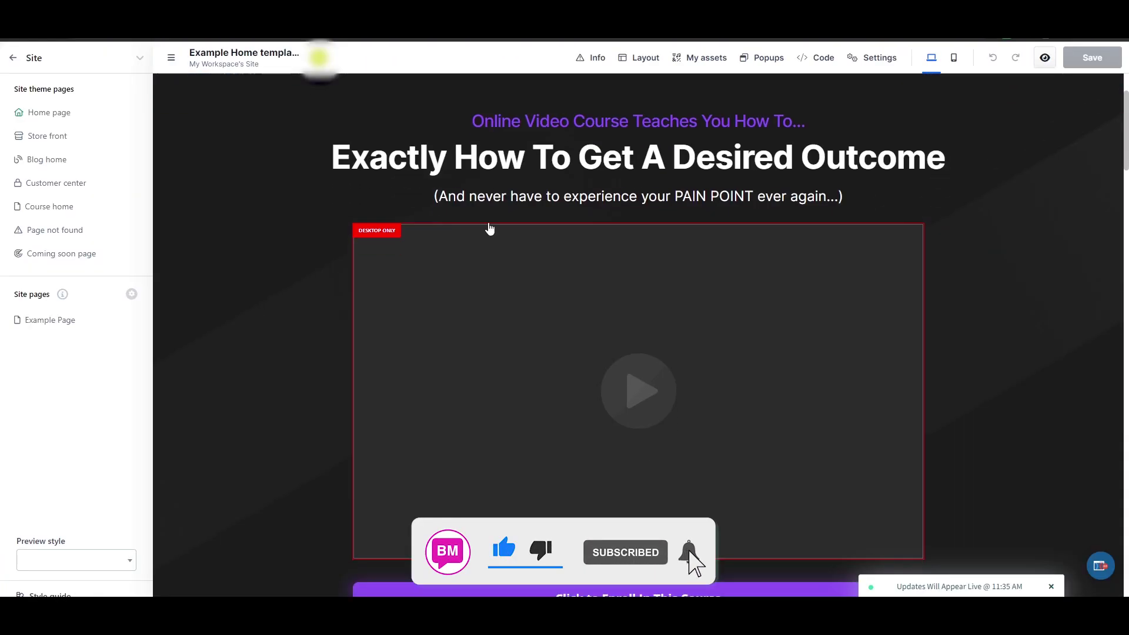
scroll(246, 350, down, 8)
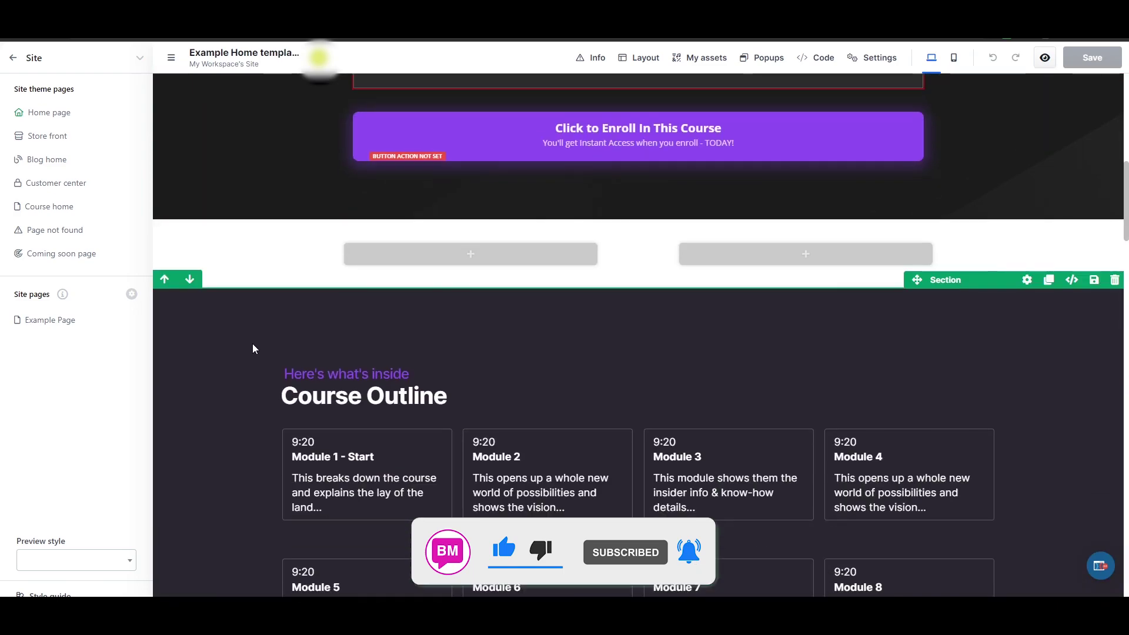
scroll(245, 354, down, 3)
scroll(731, 403, up, 10)
scroll(713, 370, down, 3)
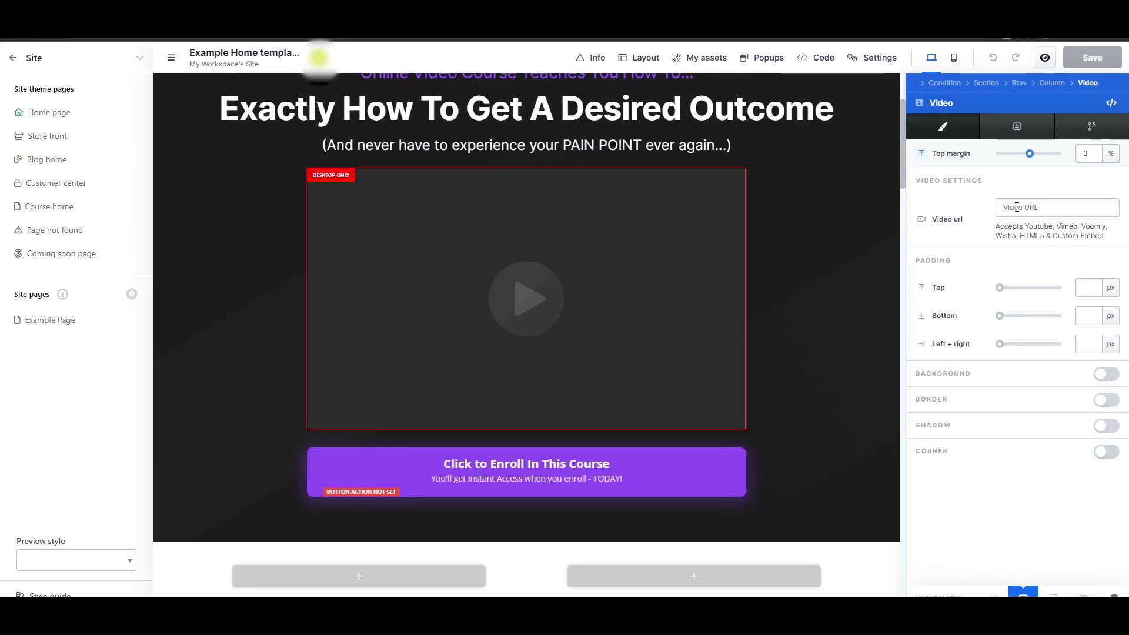
key(Escape)
scroll(634, 425, down, 5)
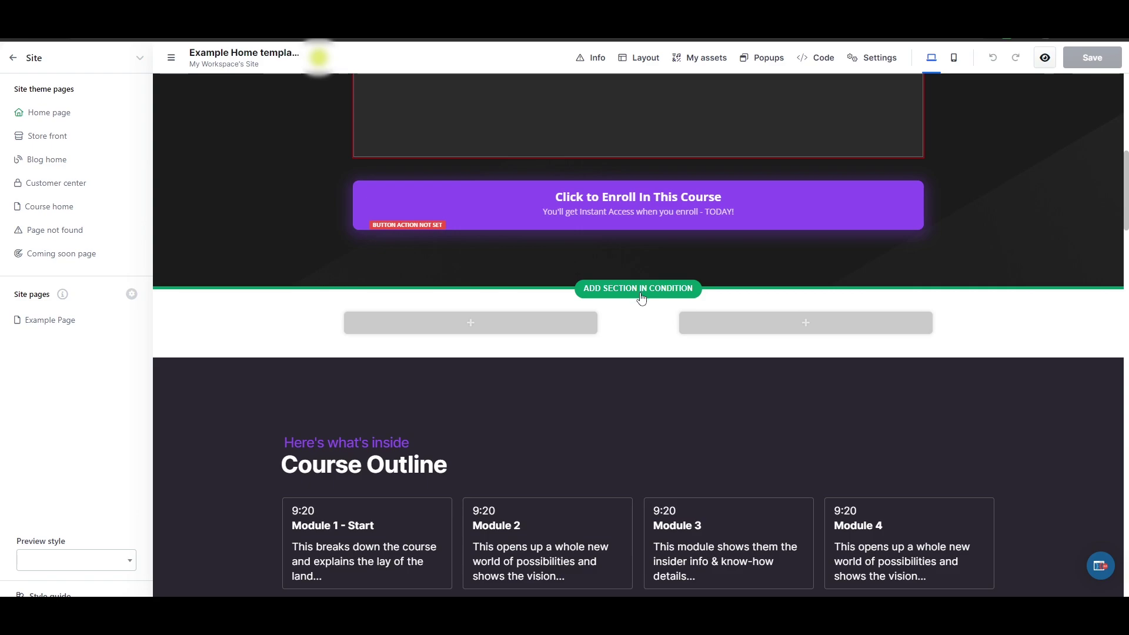
Insert the Library's Testimonial 2 section below the enroll hero.
click(638, 289)
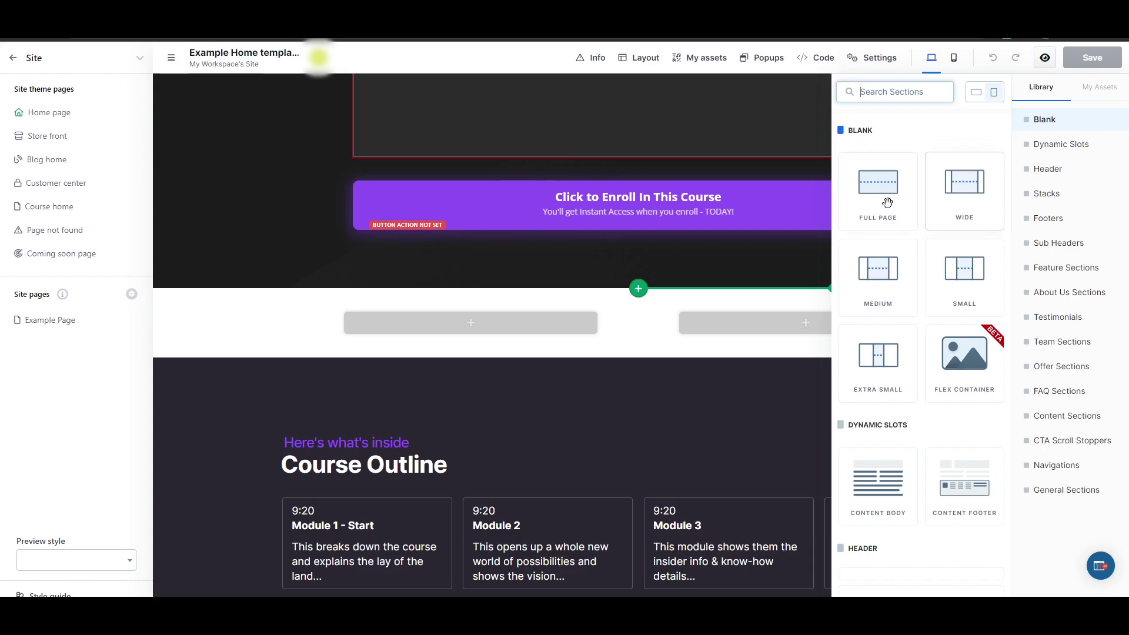
click(1067, 146)
click(1064, 175)
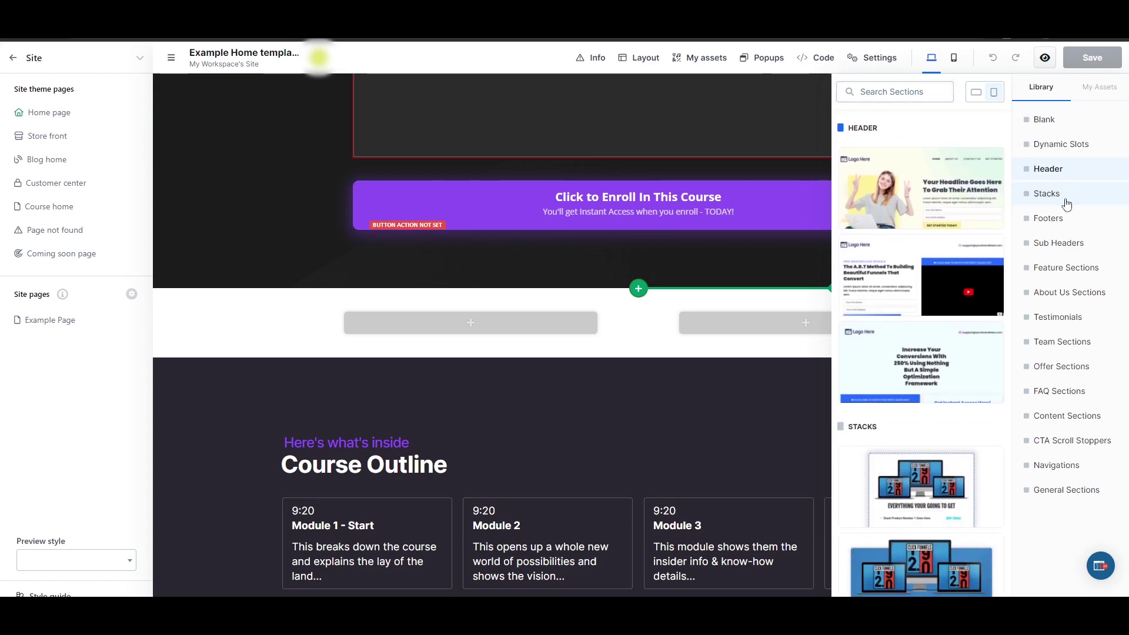
click(1064, 199)
click(1065, 221)
click(1066, 243)
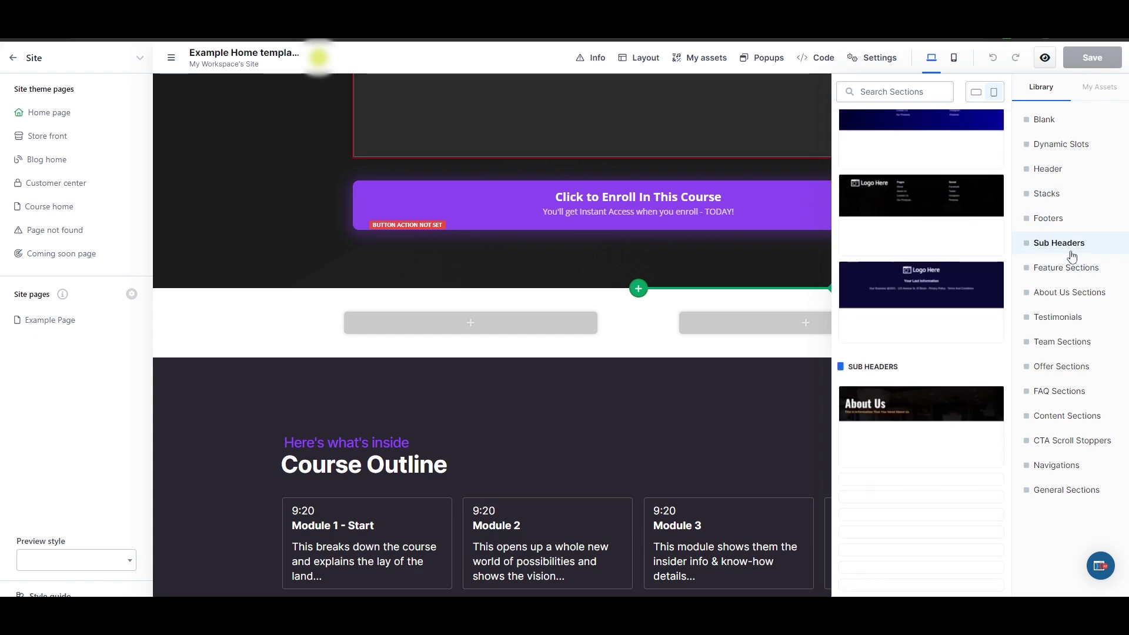
click(1074, 275)
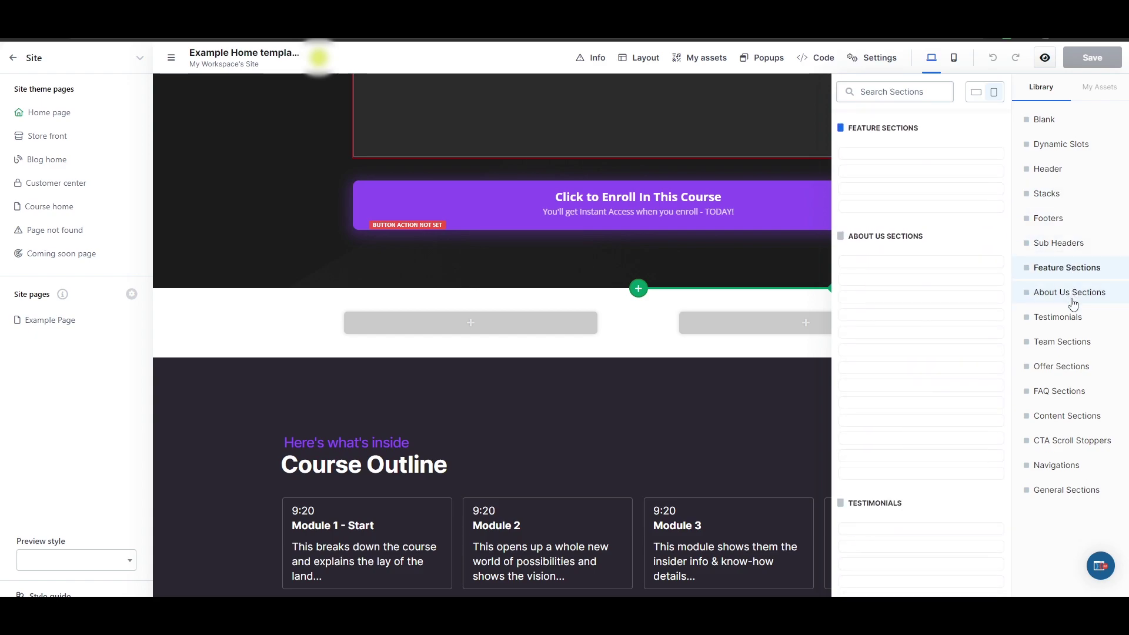
click(1072, 294)
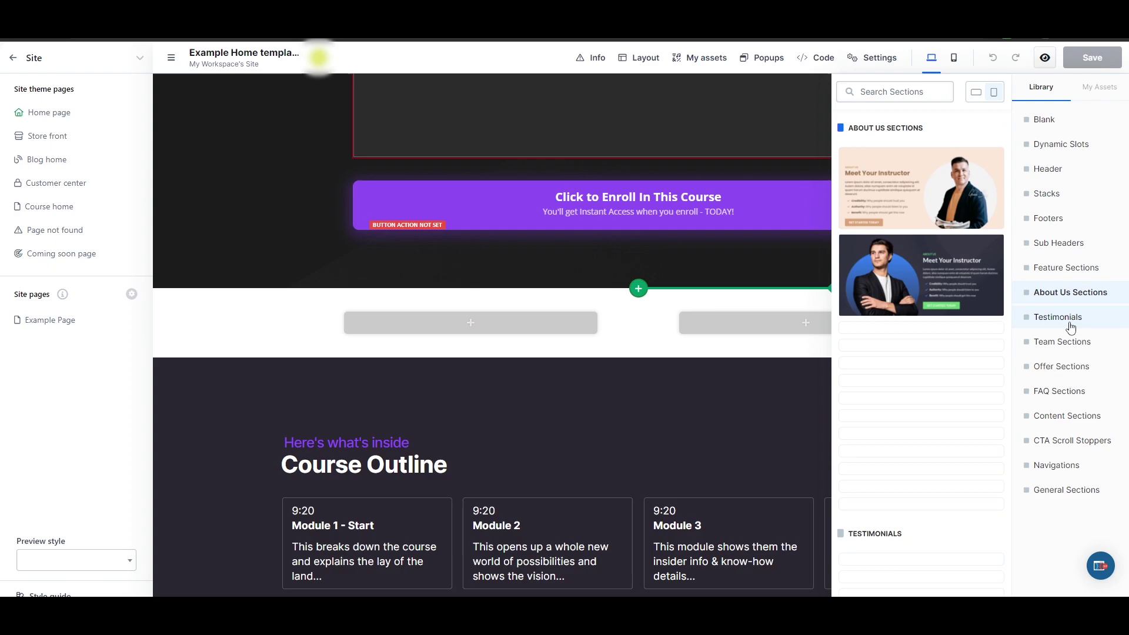
click(1073, 318)
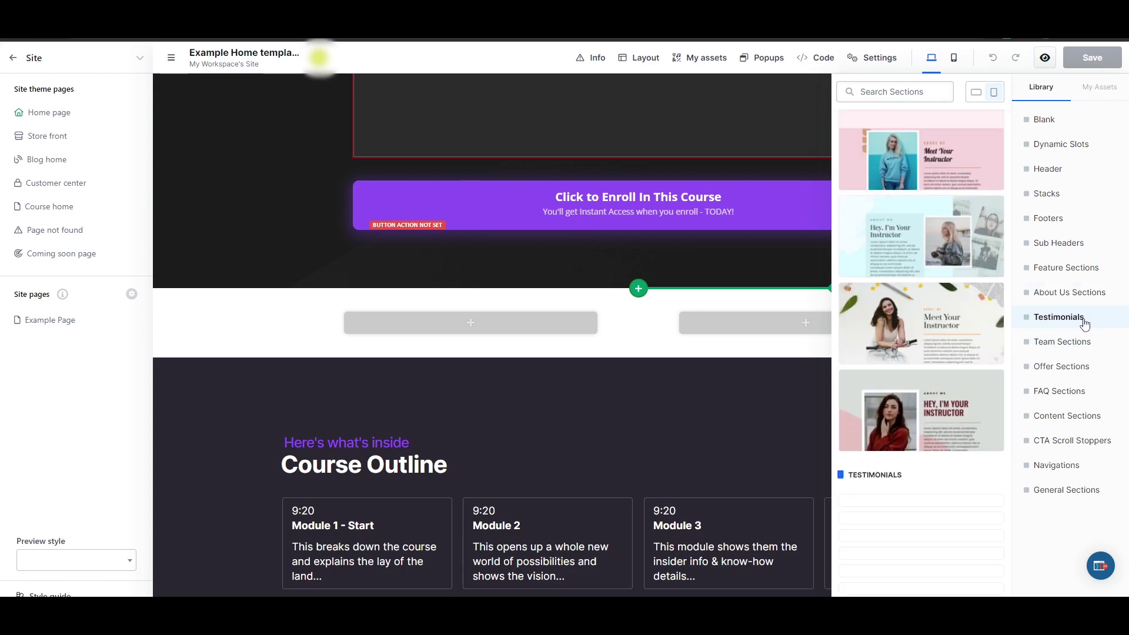
scroll(908, 392, down, 4)
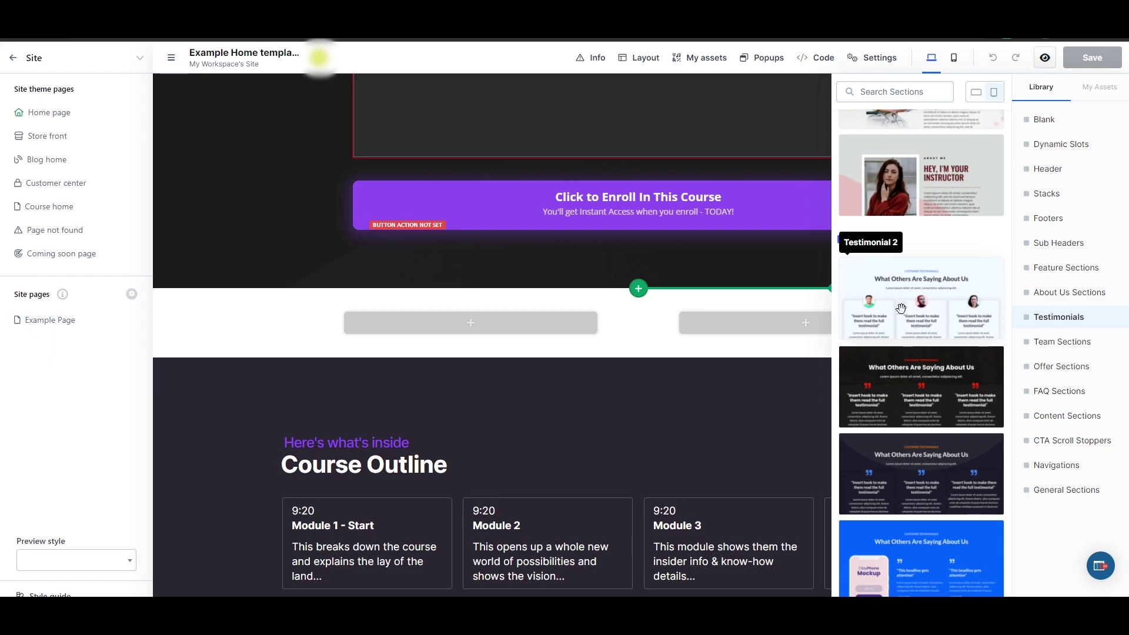
click(933, 306)
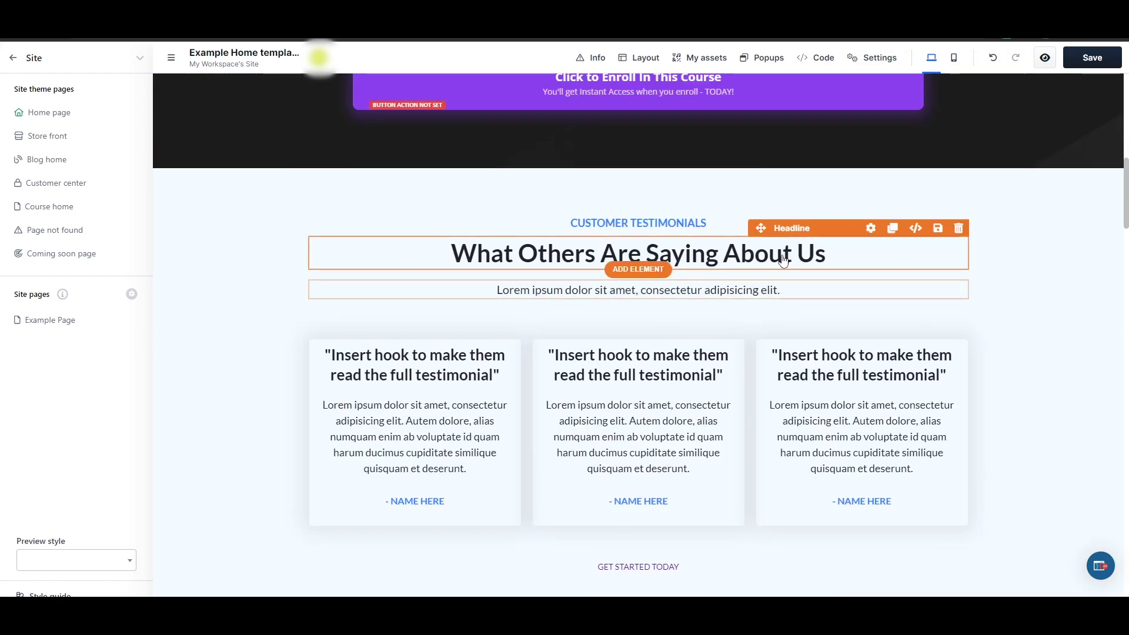
Delete the newly inserted Testimonial 2 section from the home page.
scroll(991, 403, down, 2)
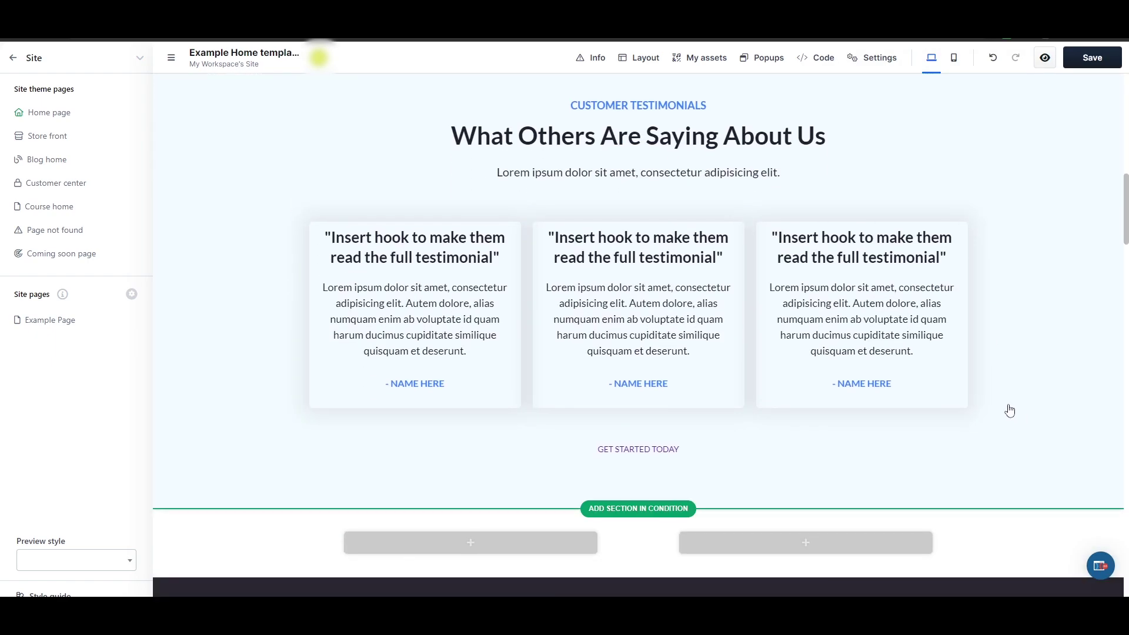
scroll(1009, 409, up, 3)
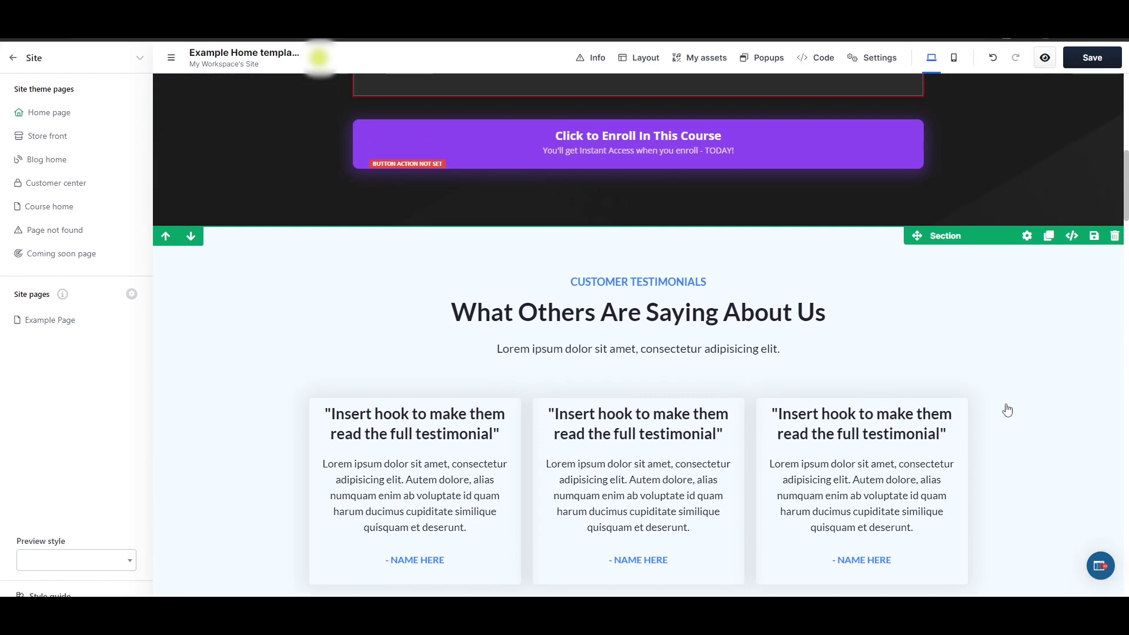
click(1112, 237)
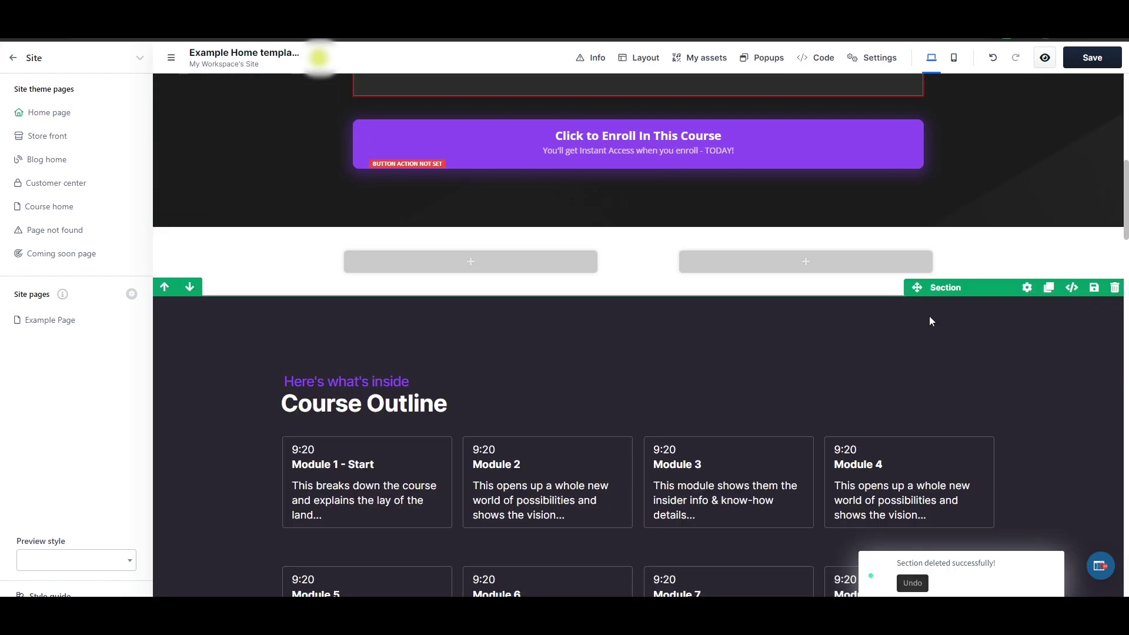
scroll(930, 321, down, 4)
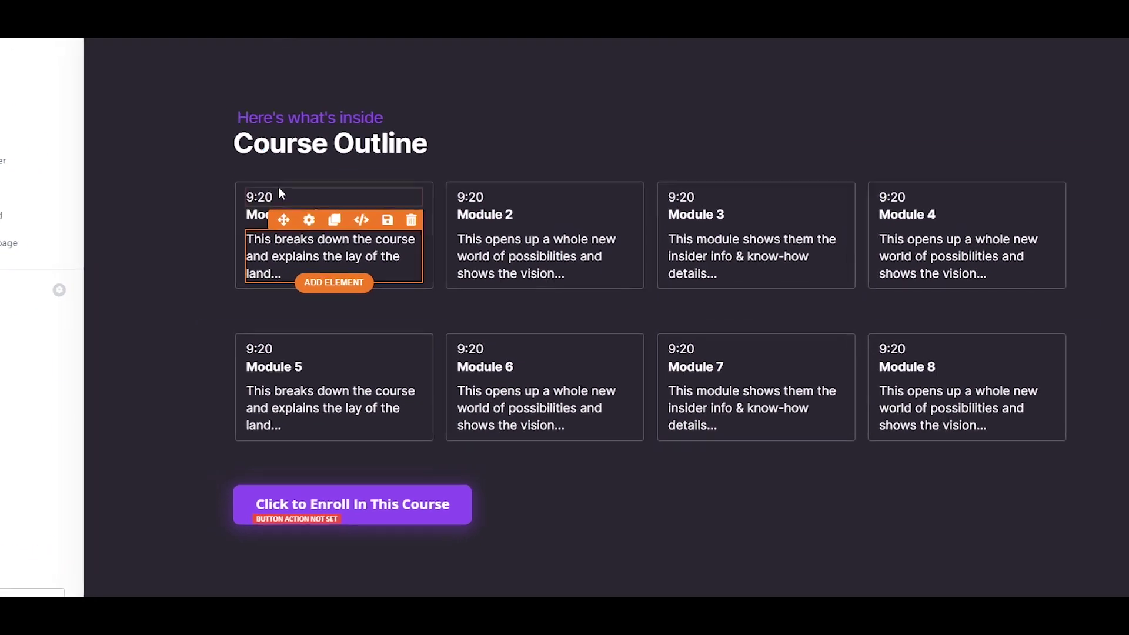
click(206, 229)
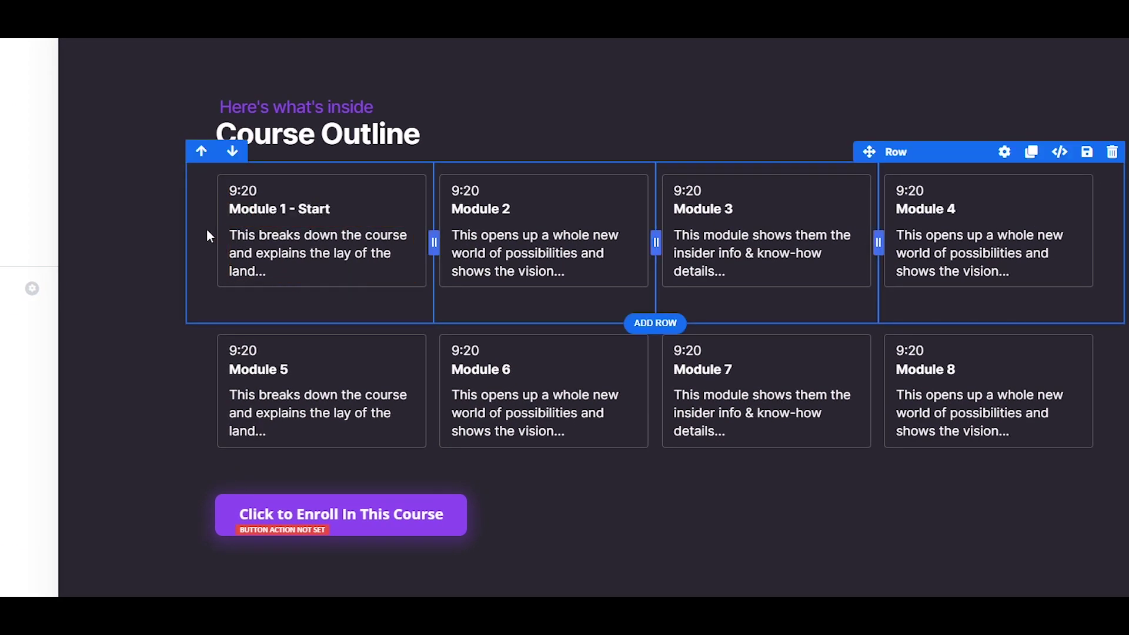
click(957, 190)
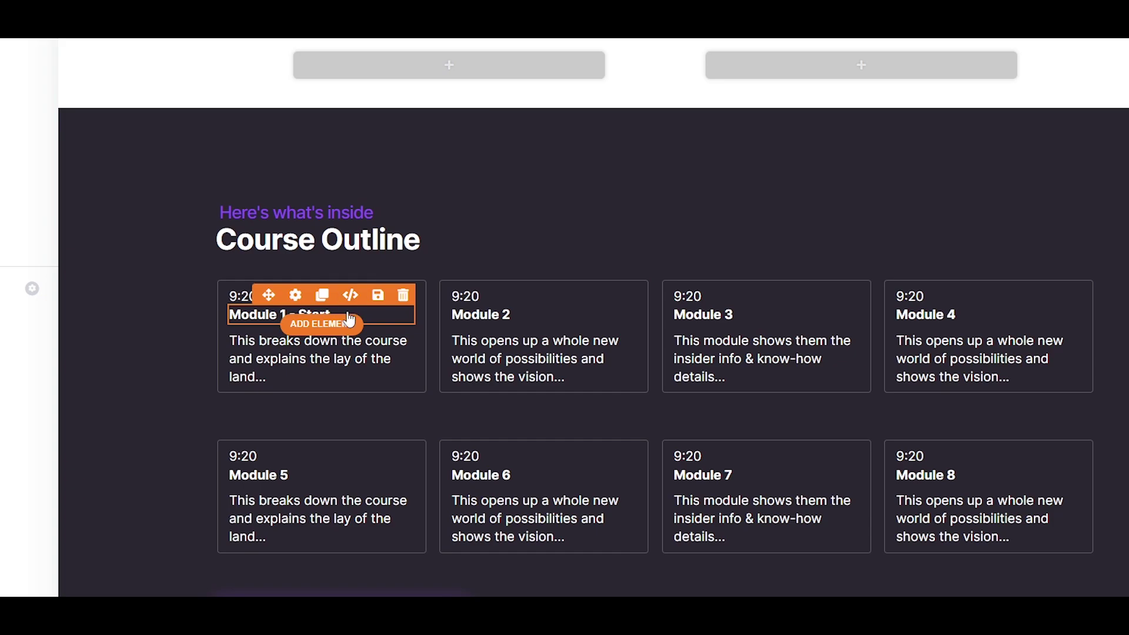
scroll(351, 401, down, 2)
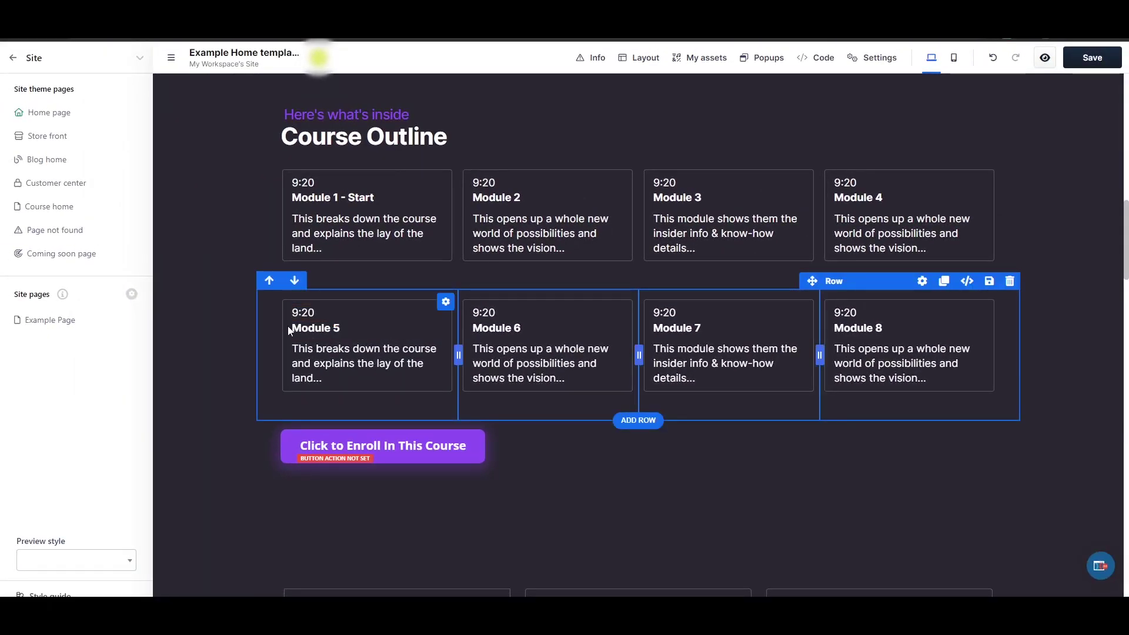
scroll(526, 396, up, 1)
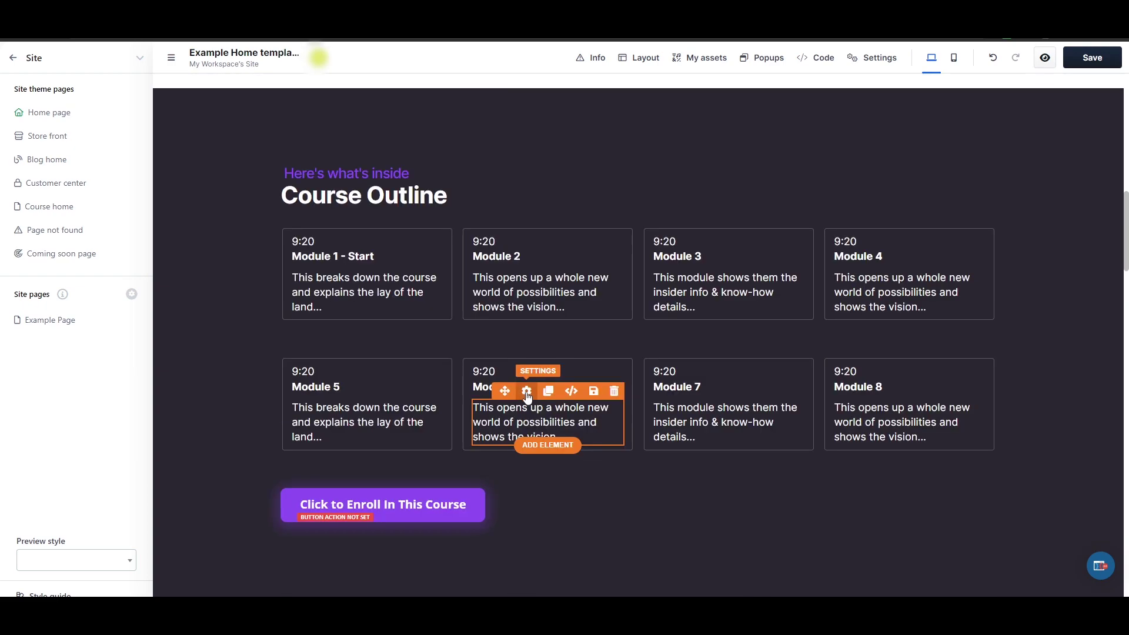
click(527, 392)
scroll(992, 254, down, 2)
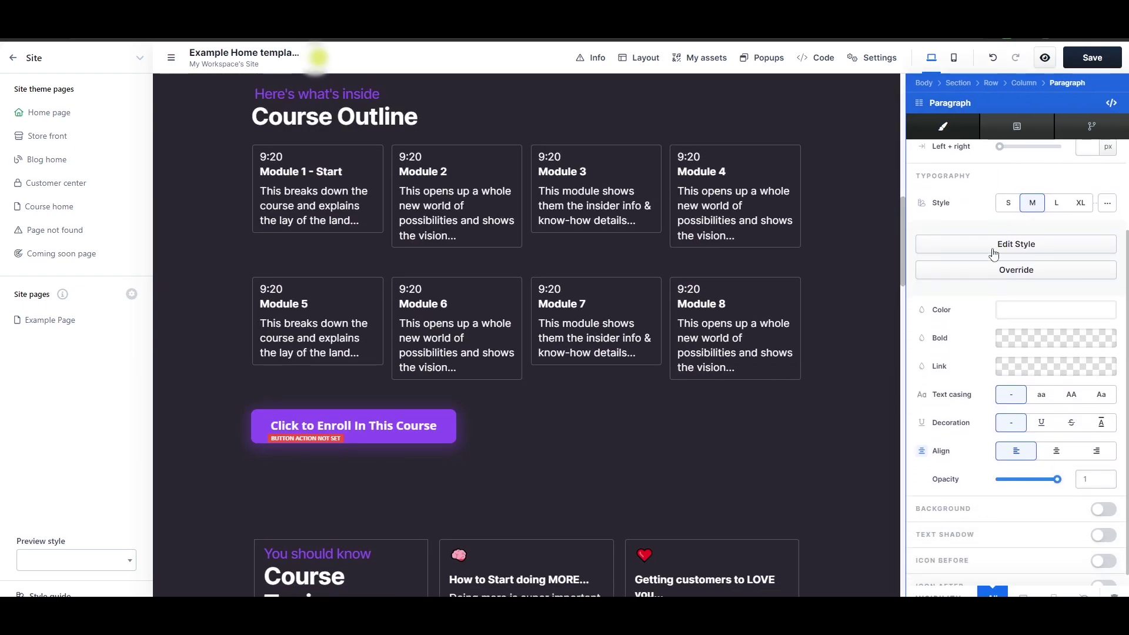
scroll(1007, 311, up, 2)
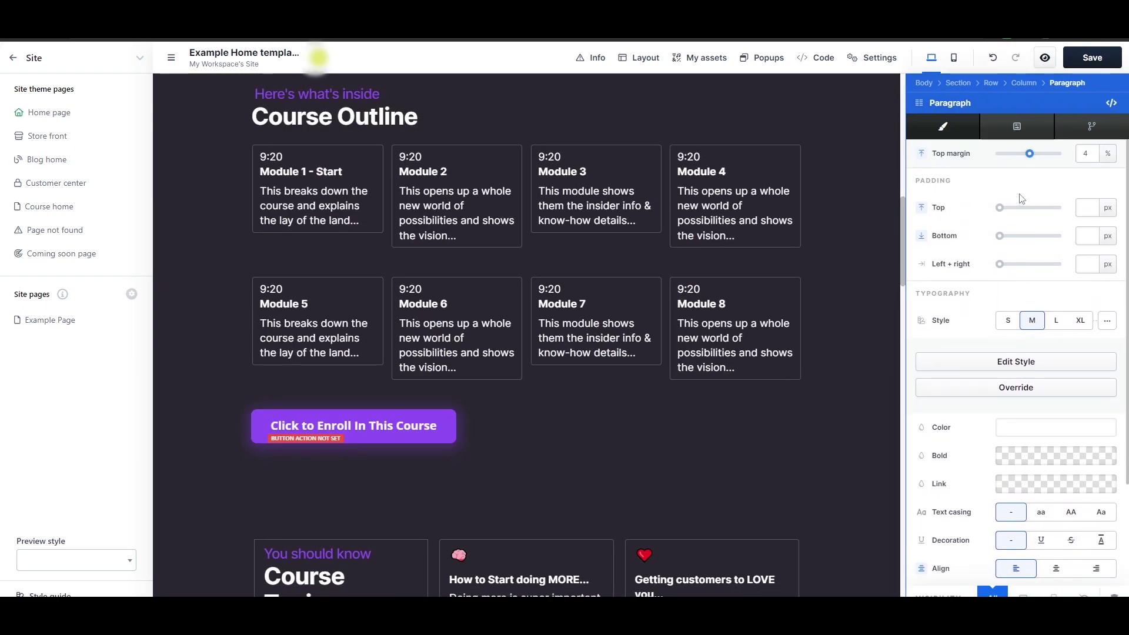
click(1110, 104)
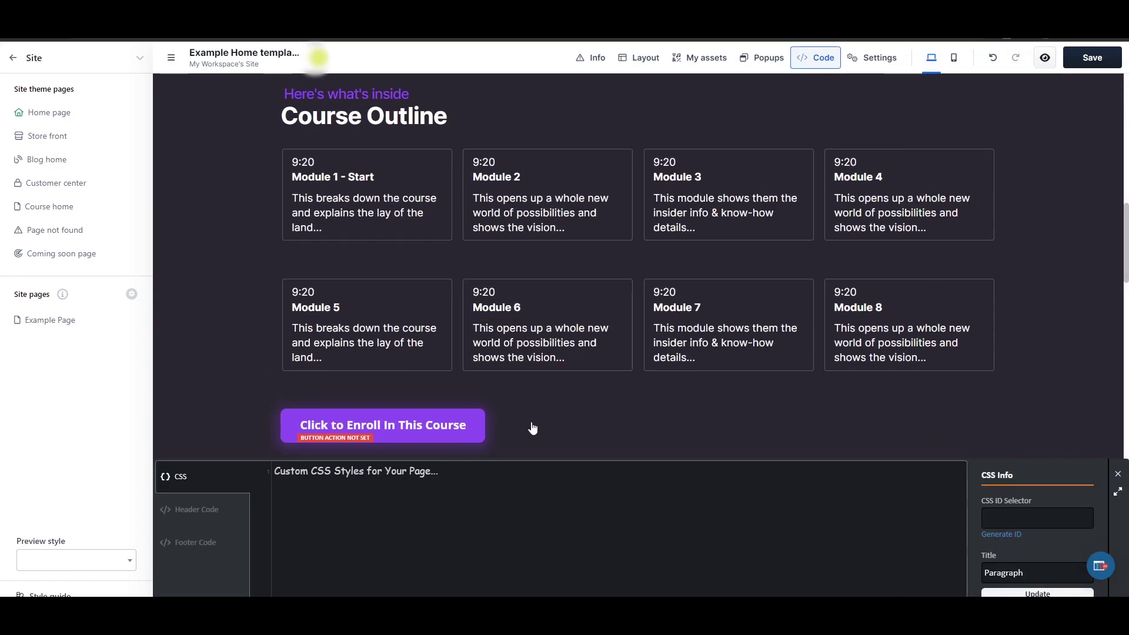
scroll(532, 428, down, 1)
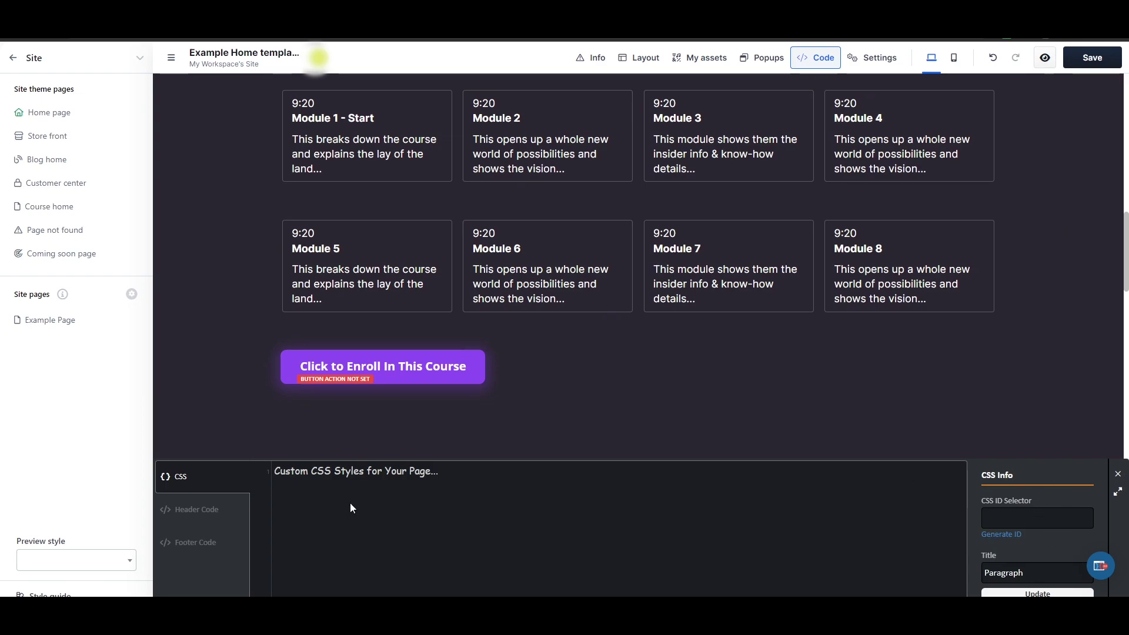
key(Escape)
scroll(617, 376, down, 4)
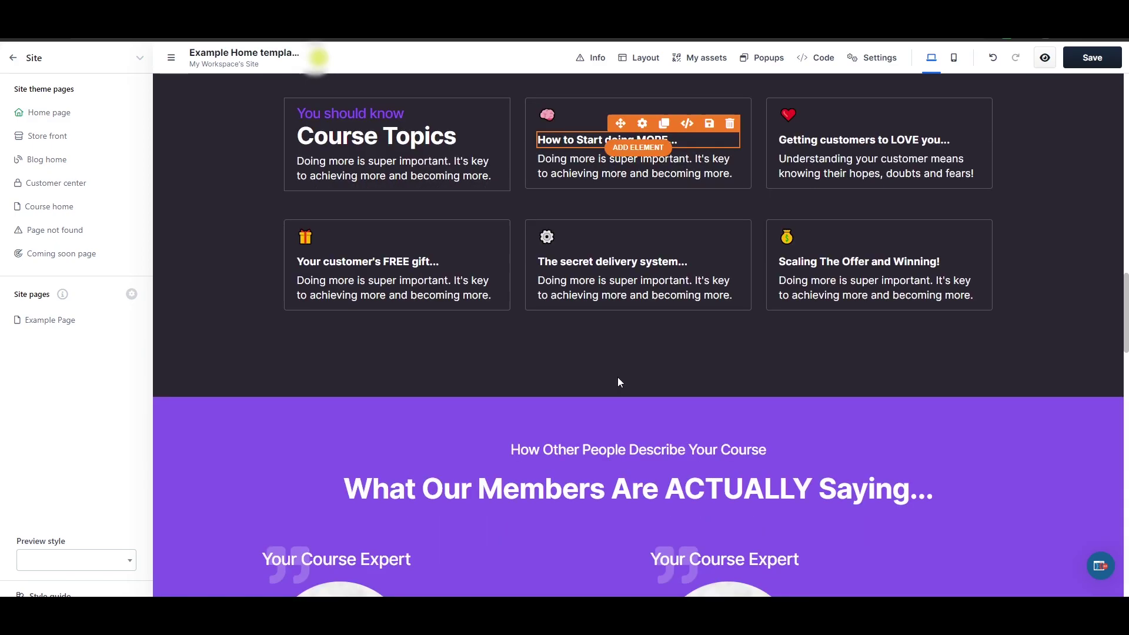
scroll(616, 382, down, 4)
scroll(741, 279, up, 1)
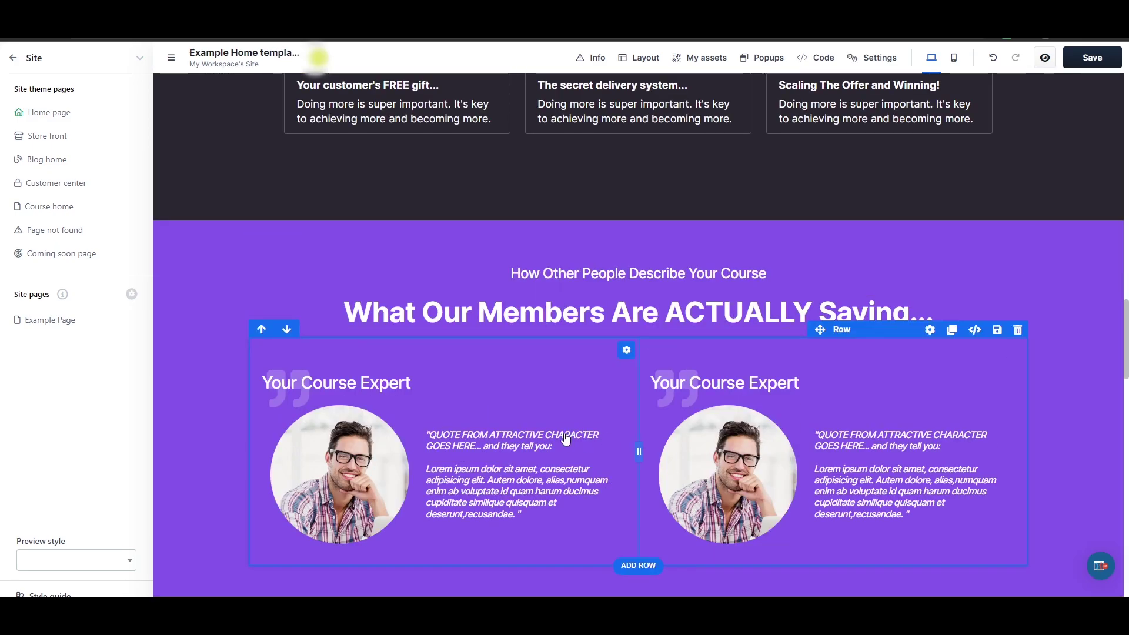
scroll(569, 427, down, 14)
scroll(569, 425, up, 3)
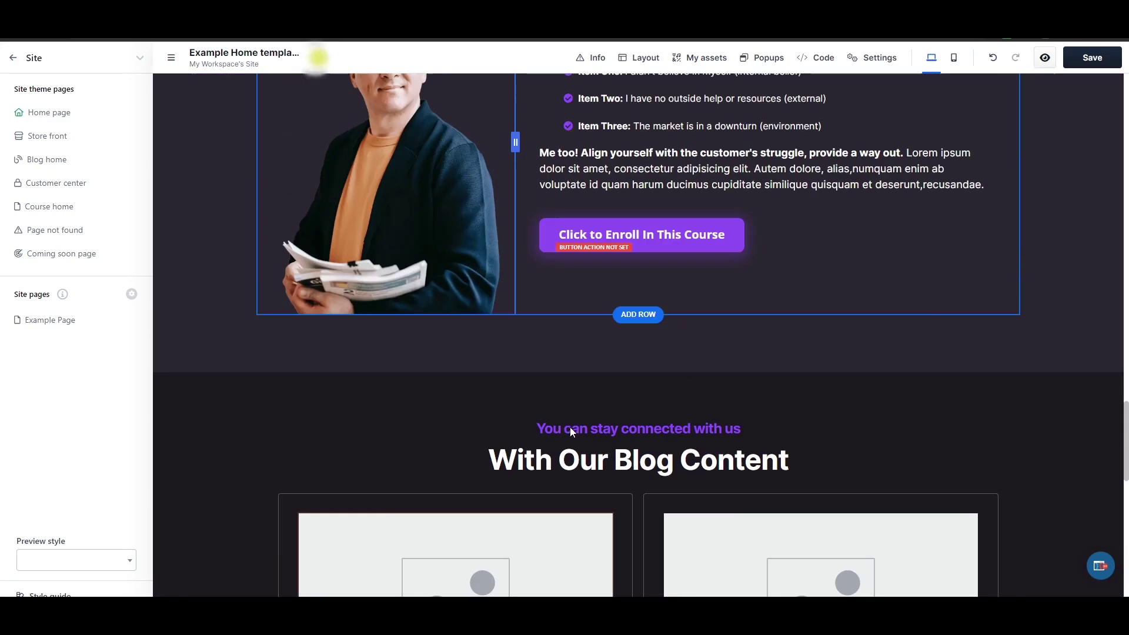
scroll(569, 426, down, 3)
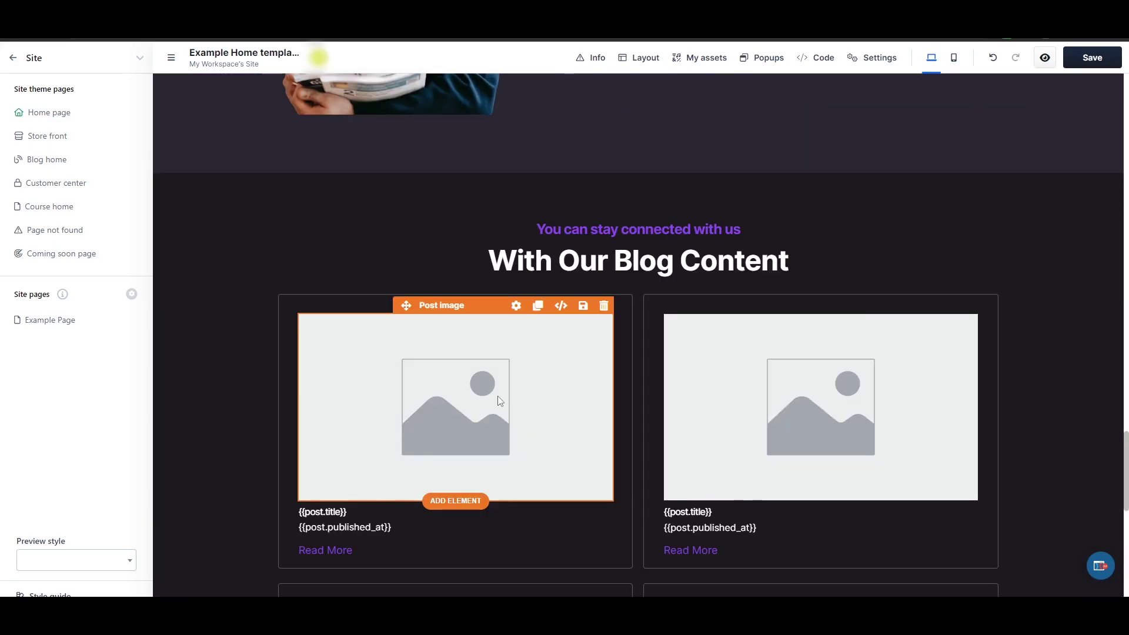
click(452, 409)
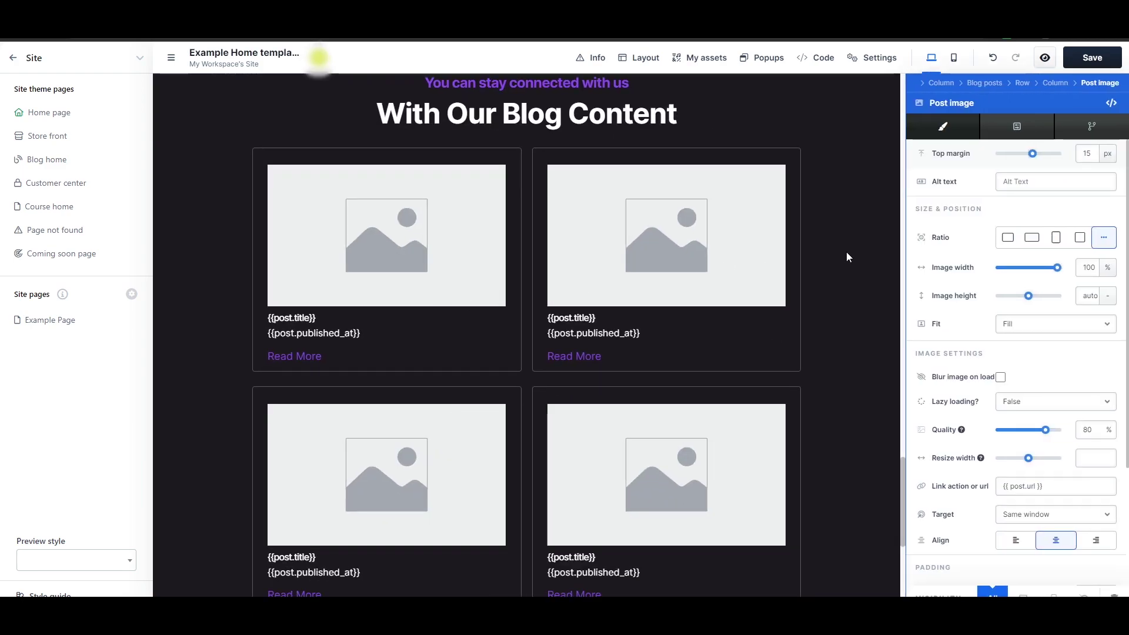
click(857, 227)
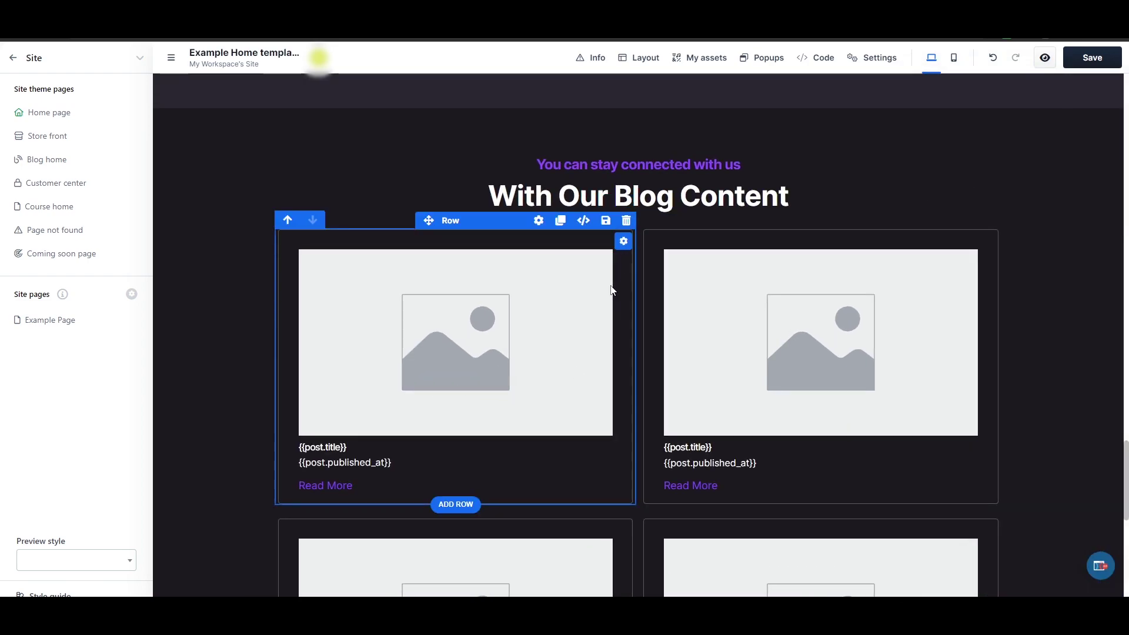
scroll(601, 370, down, 5)
scroll(640, 428, up, 2)
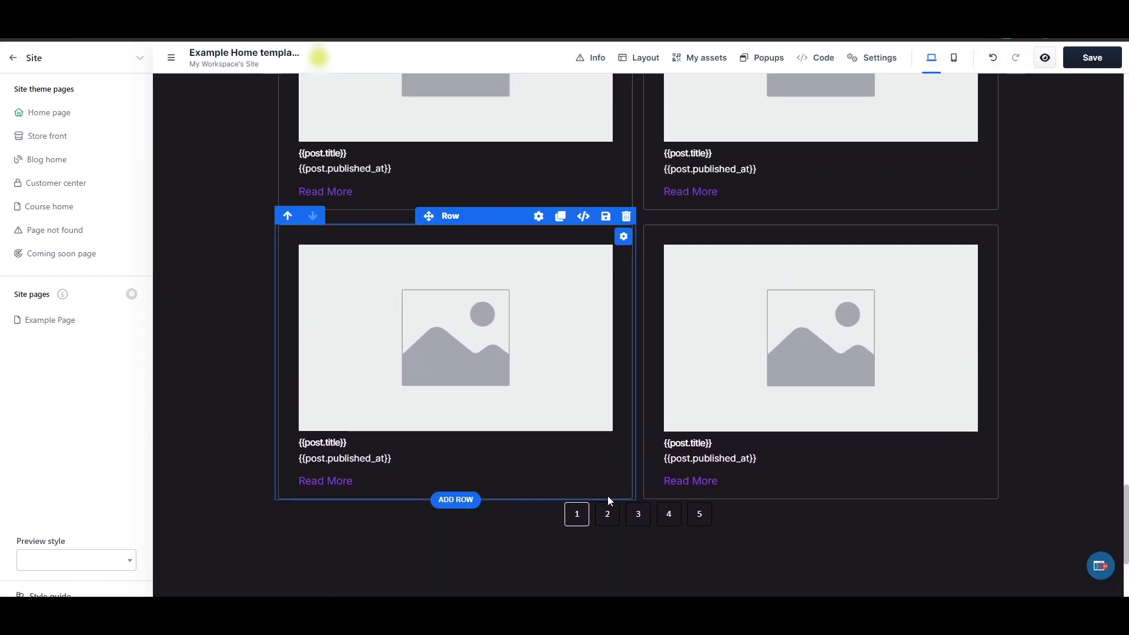
scroll(608, 517, up, 20)
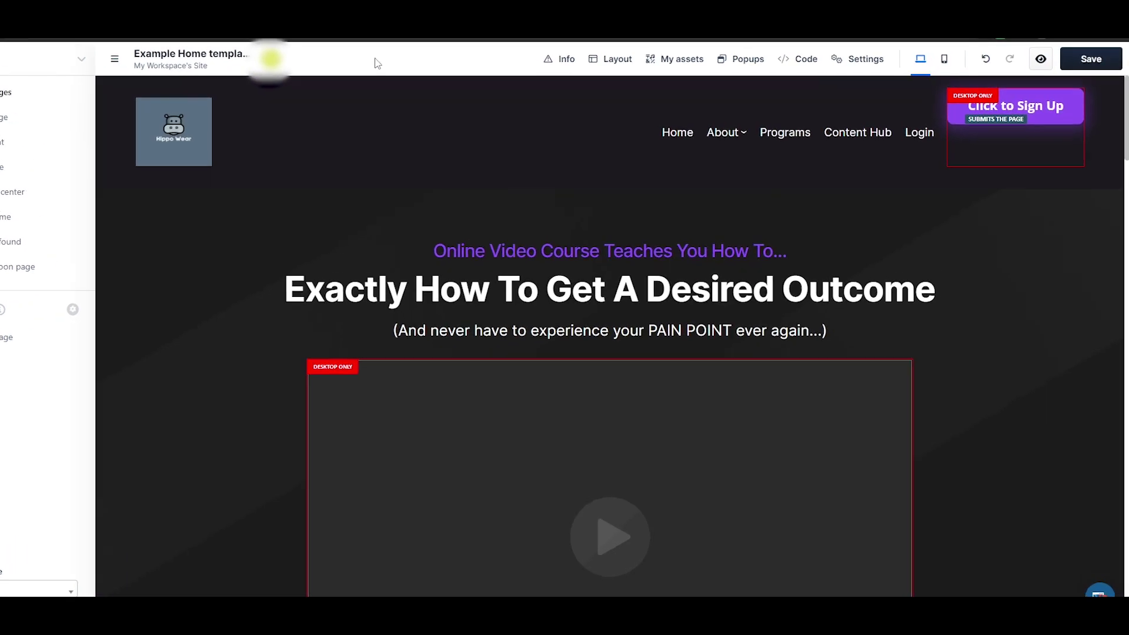
mouse_move(629, 76)
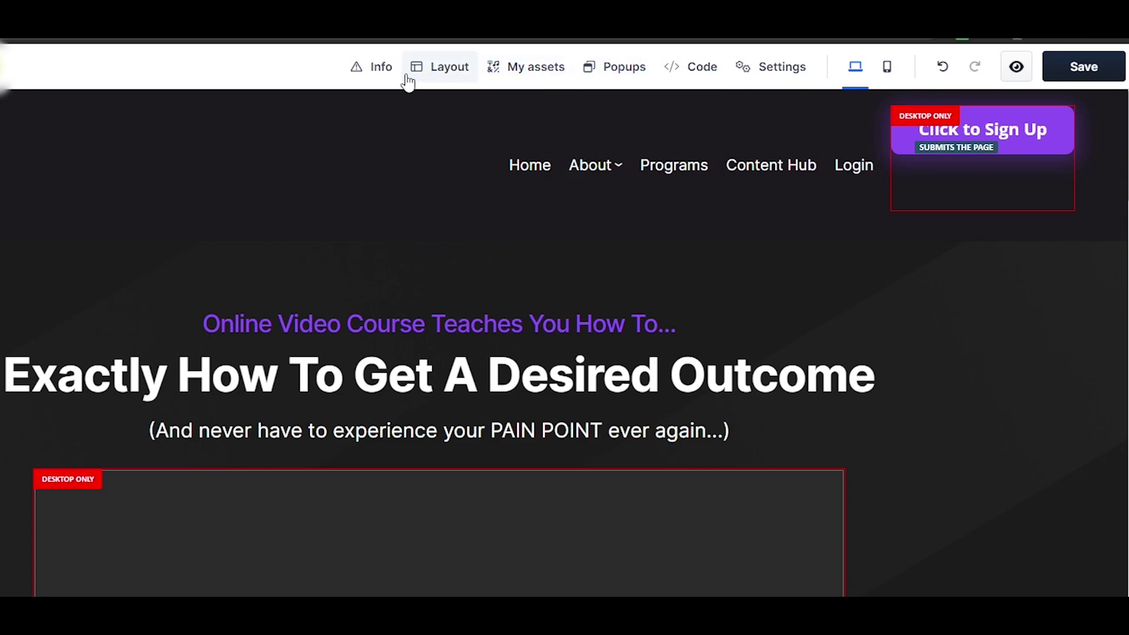
mouse_move(795, 75)
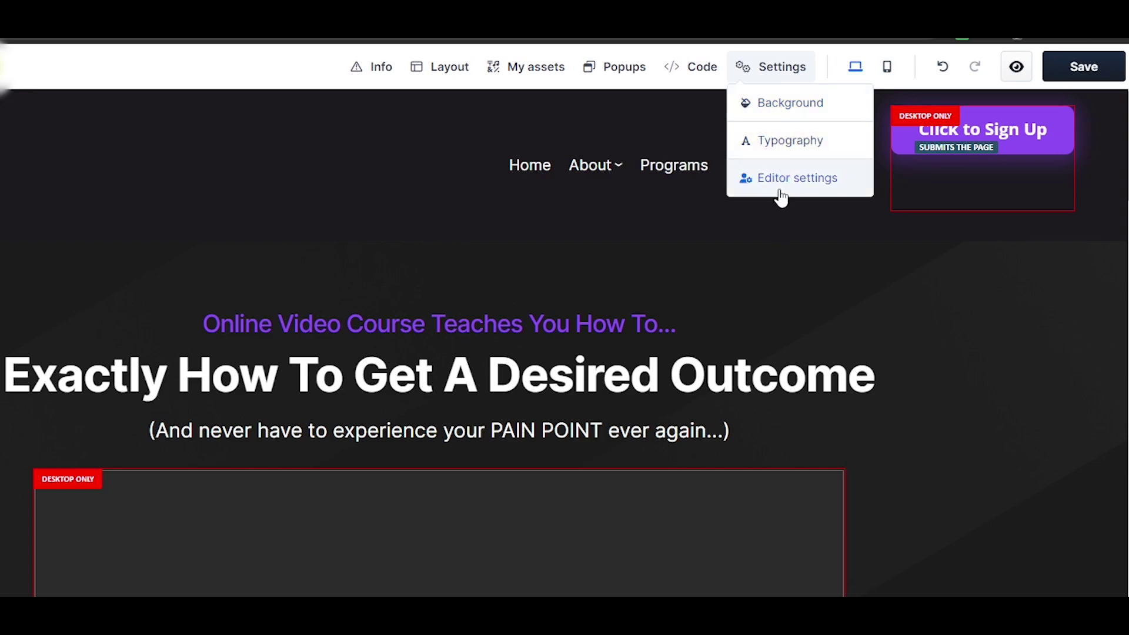
click(888, 68)
scroll(532, 424, down, 10)
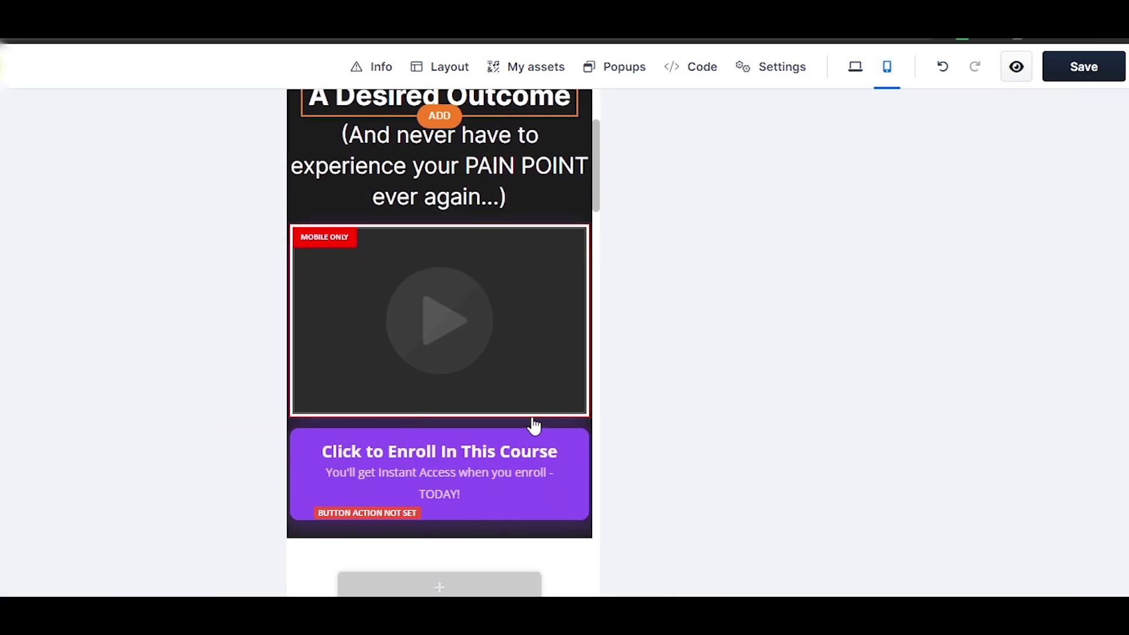
scroll(521, 468, down, 10)
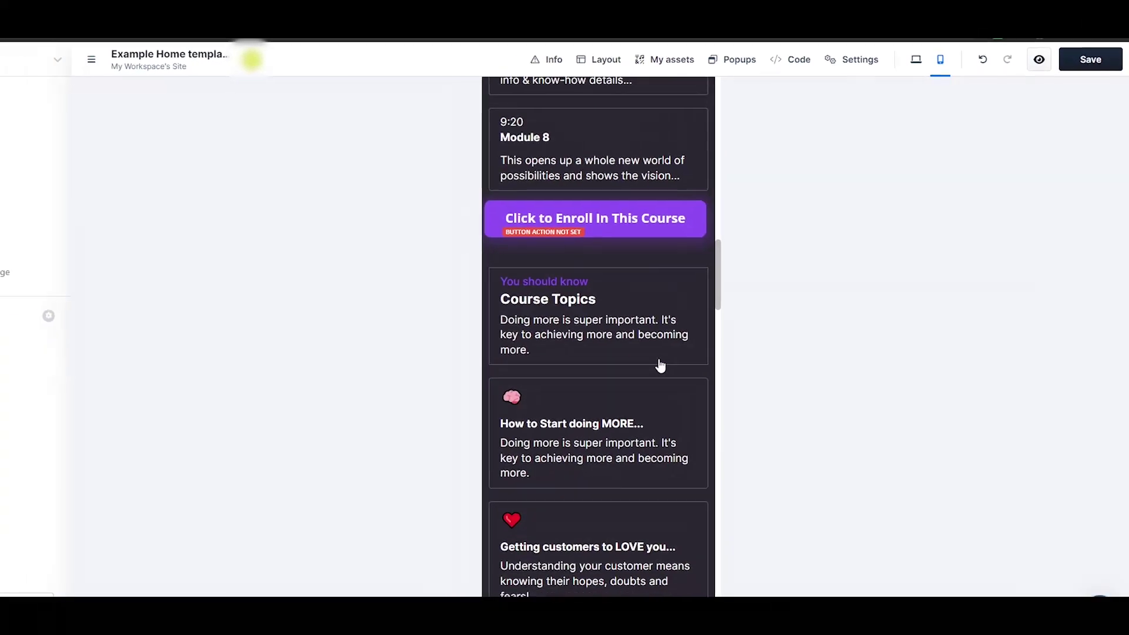
scroll(545, 436, up, 5)
click(933, 61)
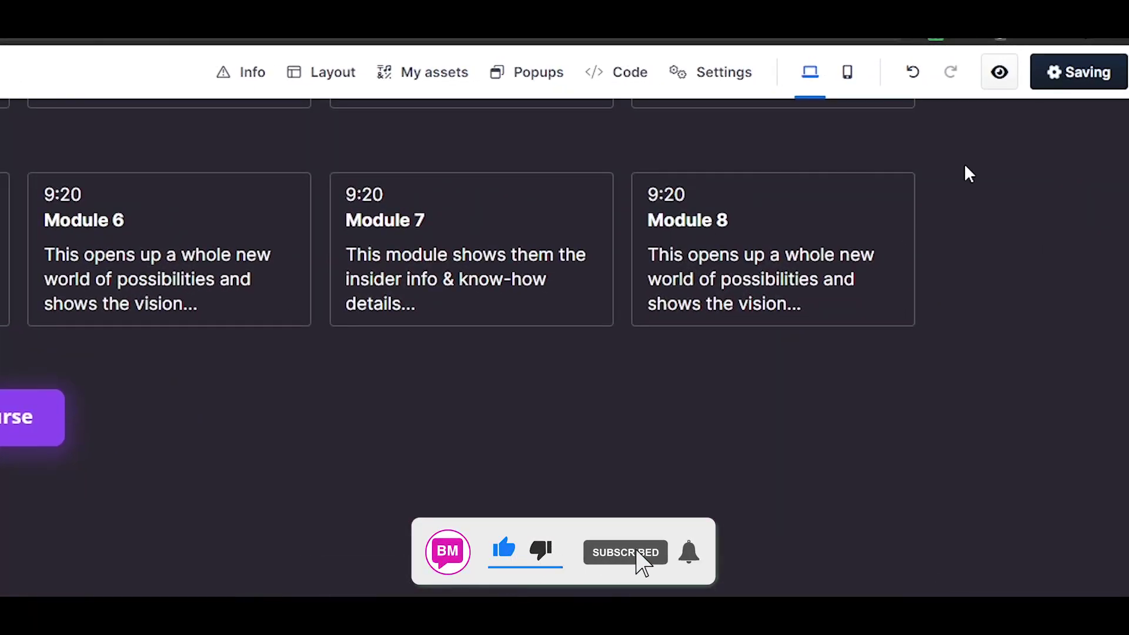
Scroll up and back down the edited Dark Course home page while the save completes.
scroll(993, 382, up, 5)
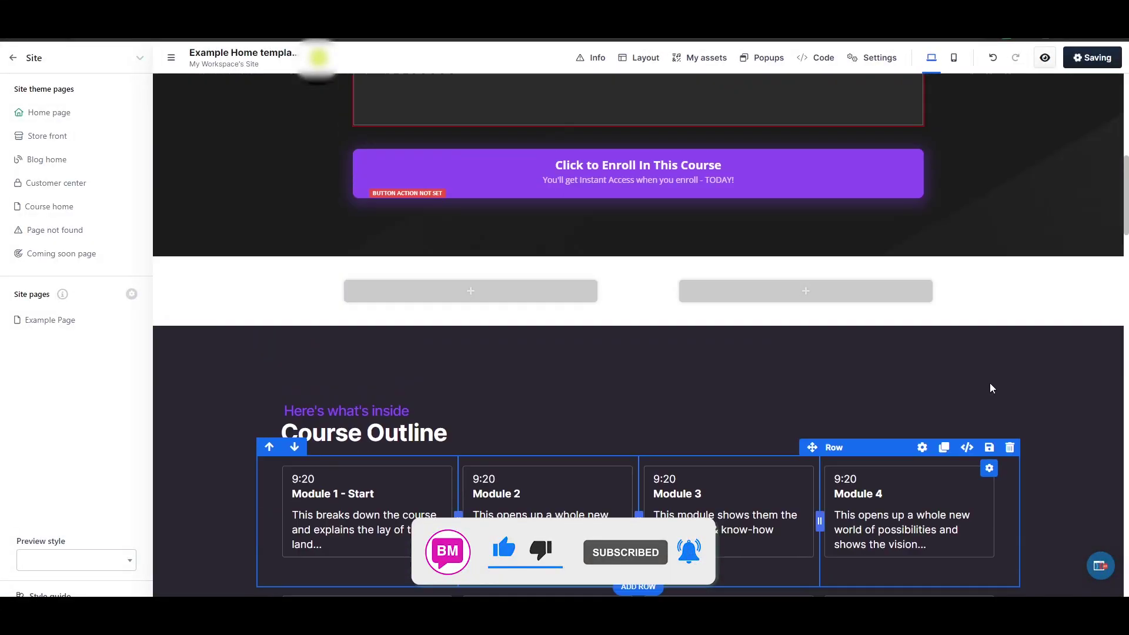
scroll(992, 388, up, 10)
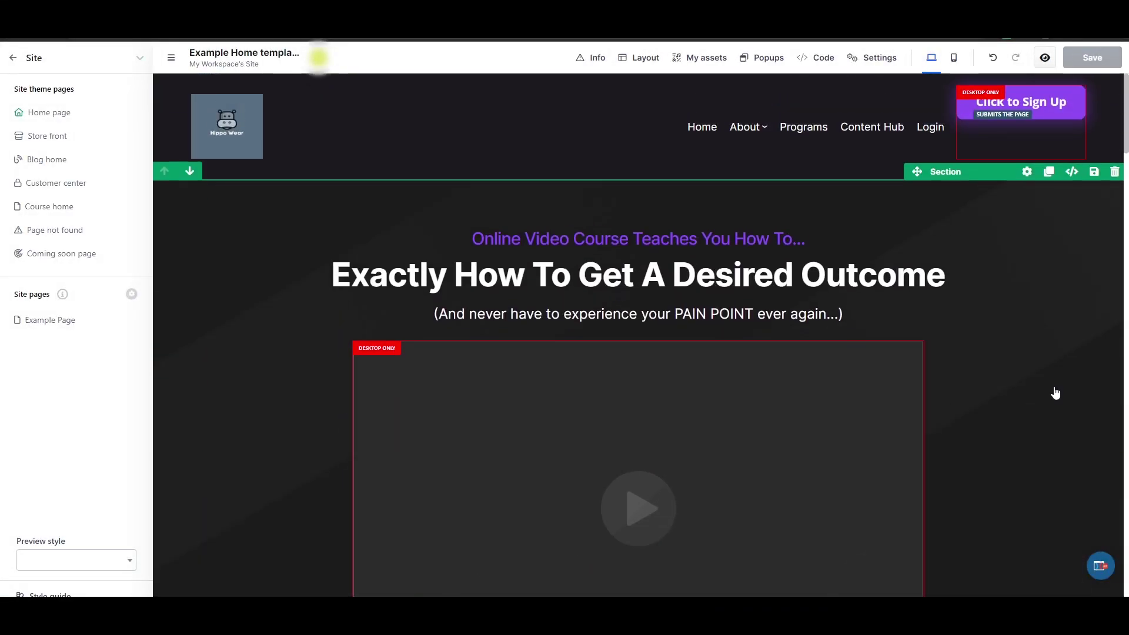
scroll(1039, 390, down, 3)
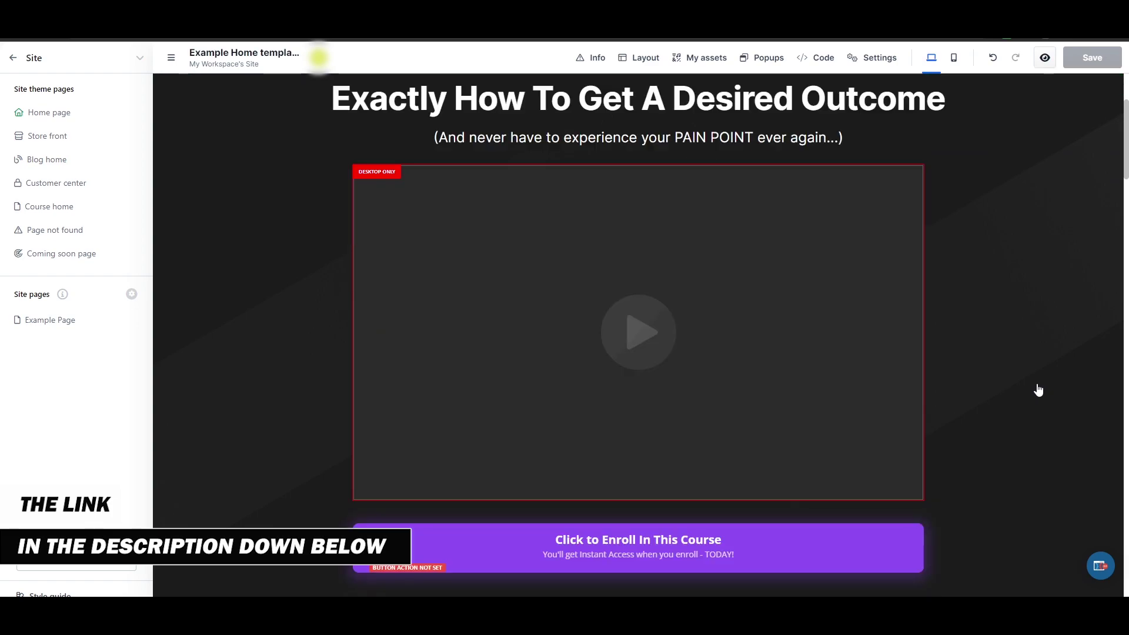